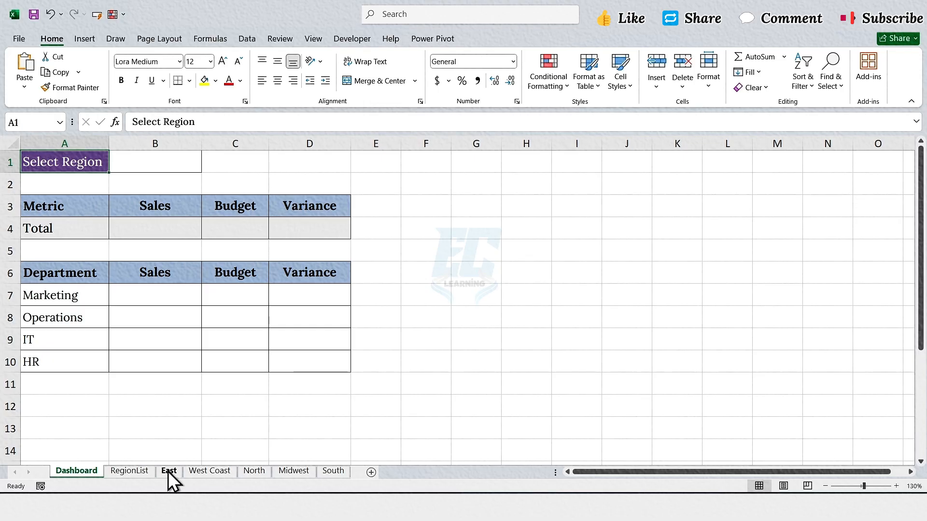
Look through the East, West Coast, North, Midwest and South sheets and examine the Sales, Budget and Variance columns on South.
click(168, 470)
click(210, 471)
click(254, 470)
click(293, 470)
click(333, 471)
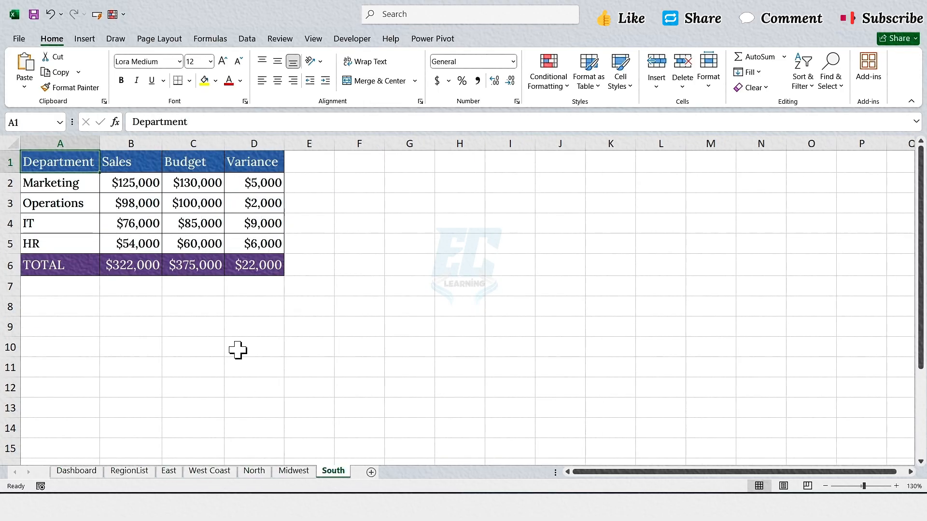
click(150, 161)
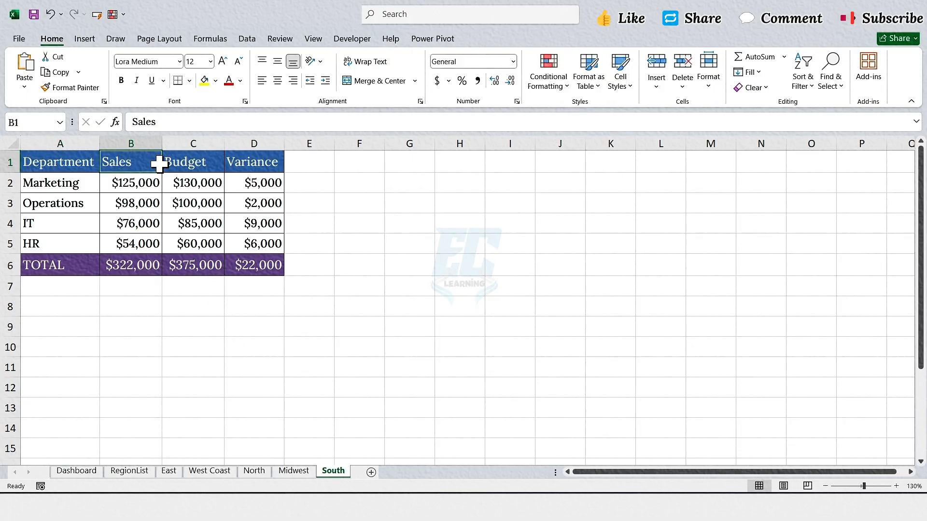
click(209, 161)
click(245, 161)
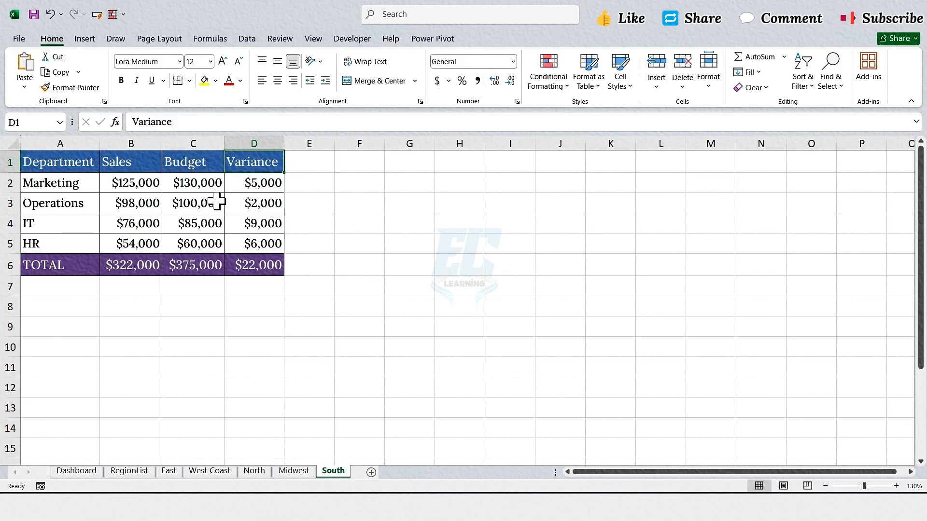
Examine the region input cell B1 on the Dashboard sheet and the region names in A1:A6 on RegionList.
click(77, 471)
click(138, 167)
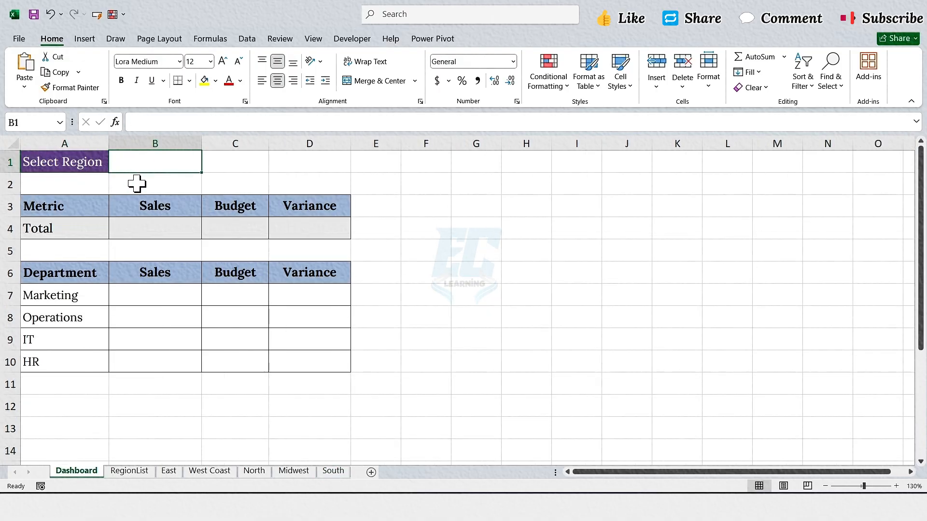
click(129, 471)
drag(93, 167, 93, 271)
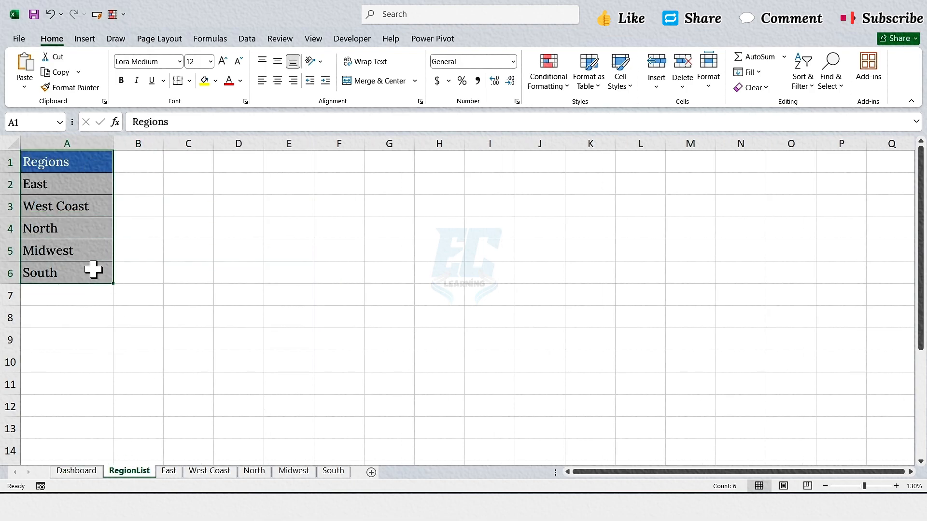
Add a List data validation to Dashboard cell B1 using the source range $A$2:$A$6 on the RegionList sheet.
click(77, 470)
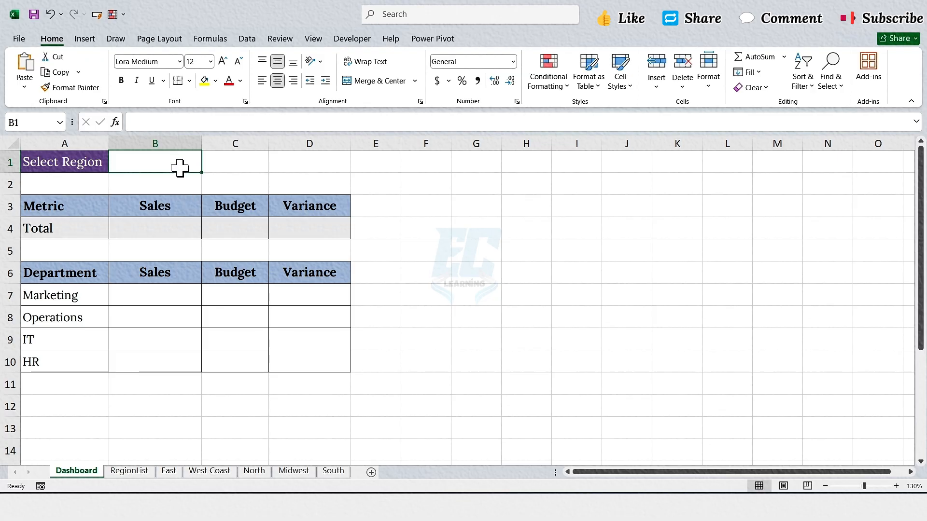
click(251, 40)
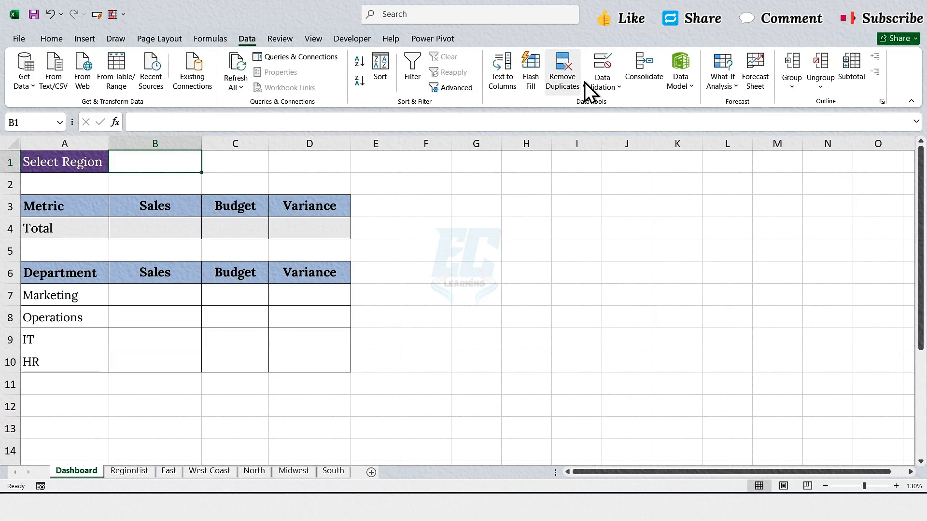
click(592, 65)
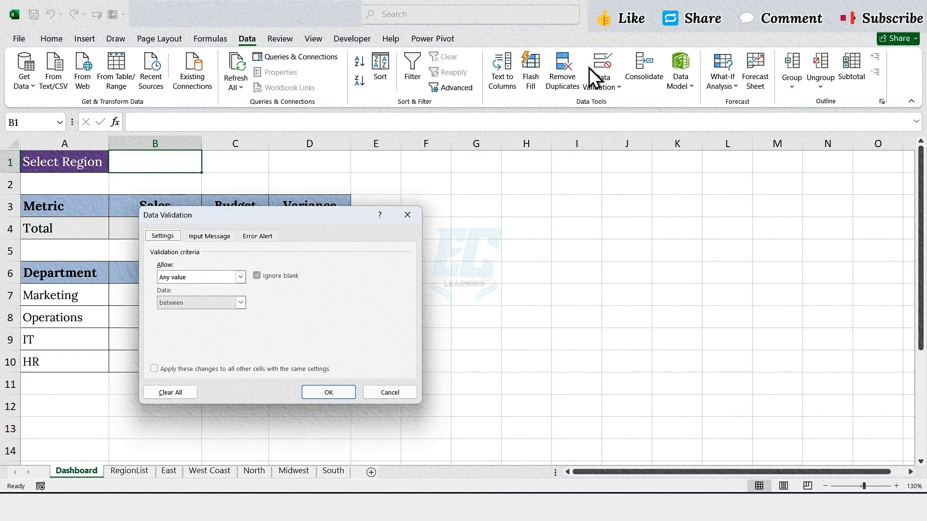
click(238, 278)
click(183, 314)
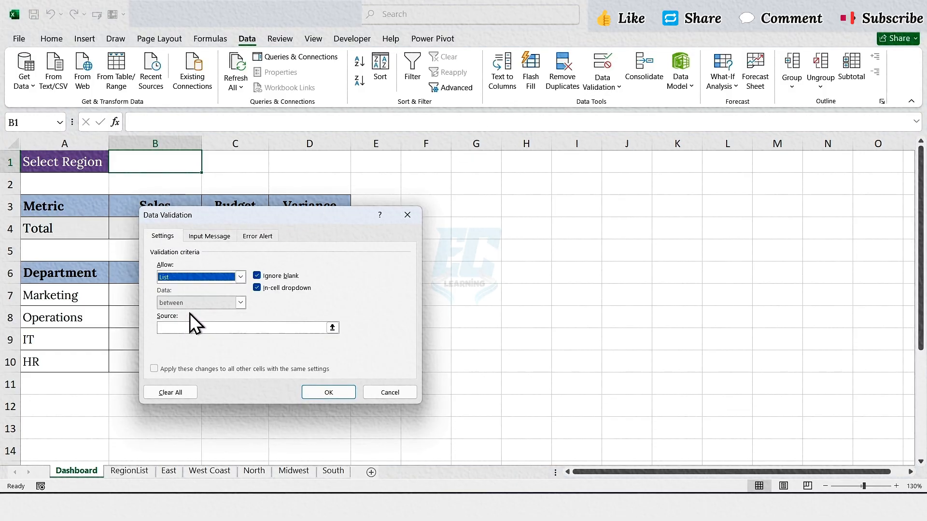
click(187, 328)
click(130, 465)
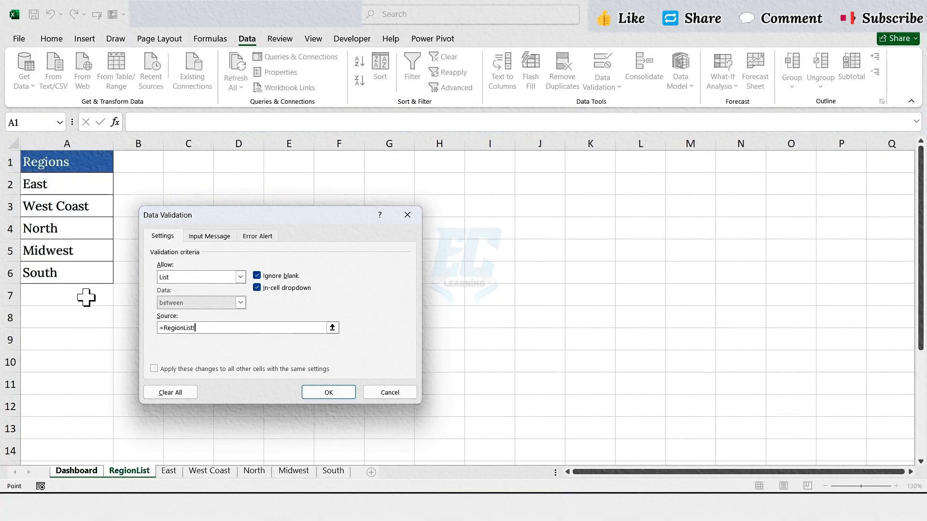
drag(68, 186, 85, 268)
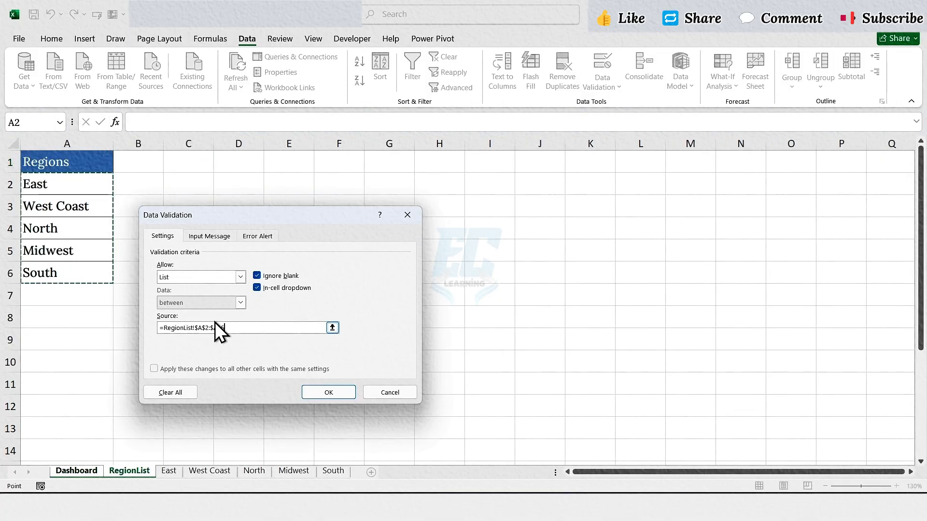
click(310, 387)
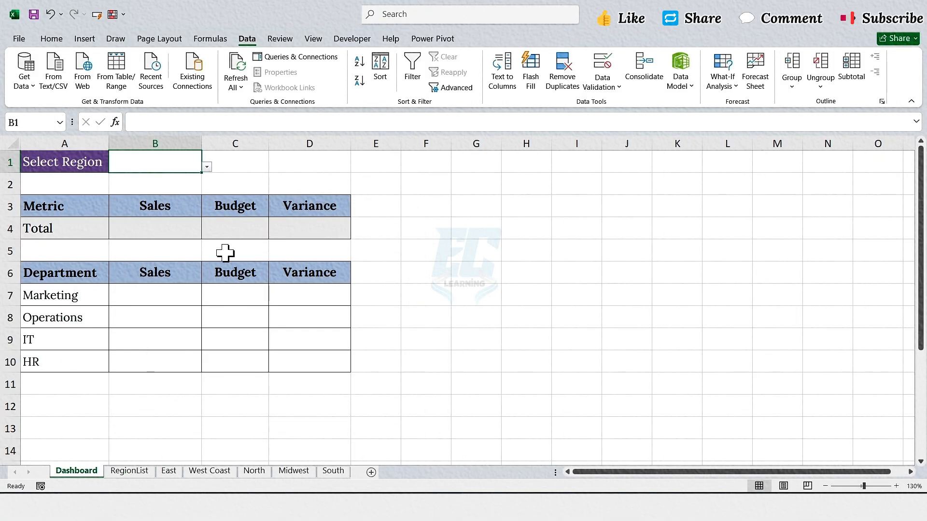
Test the region dropdown in B1 with West Coast and leave East selected.
click(207, 167)
click(149, 187)
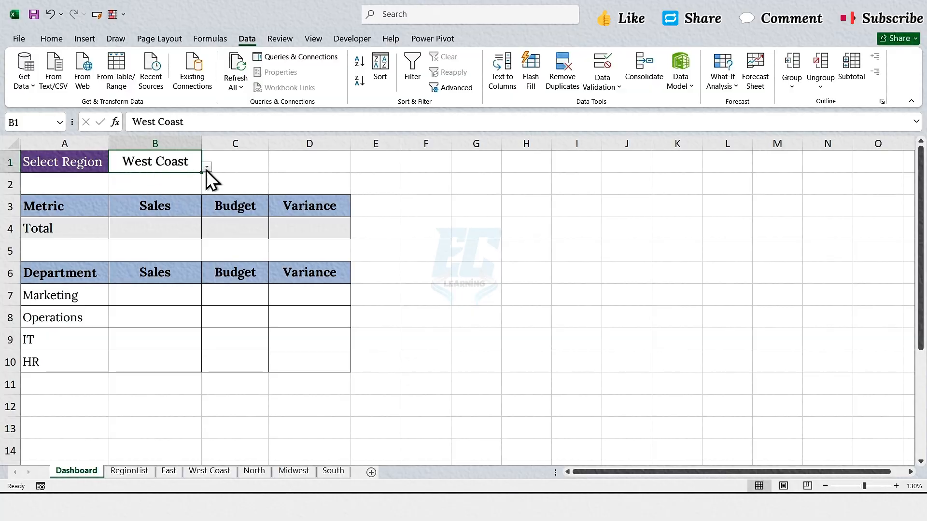
click(206, 167)
click(157, 177)
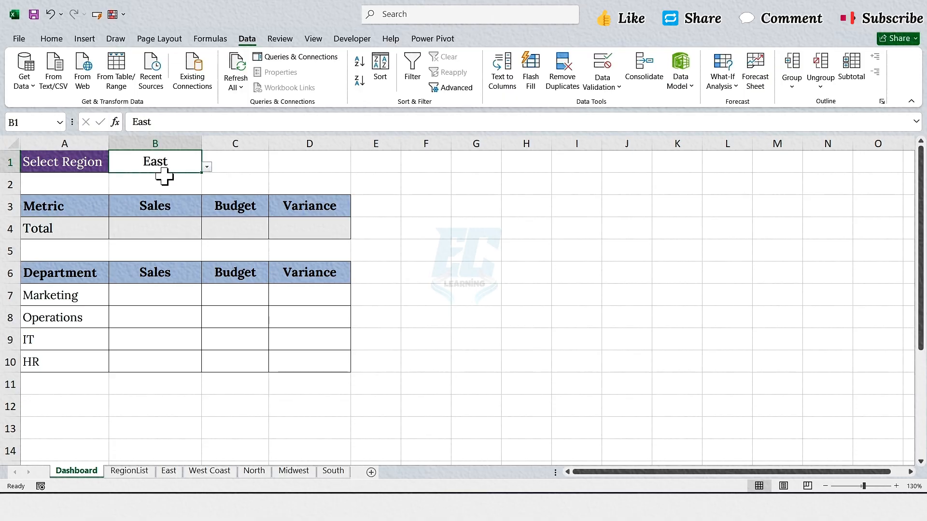
Link the Total Sales cell B4 on the Dashboard to the East sheet's sales total with =East!B6.
click(156, 229)
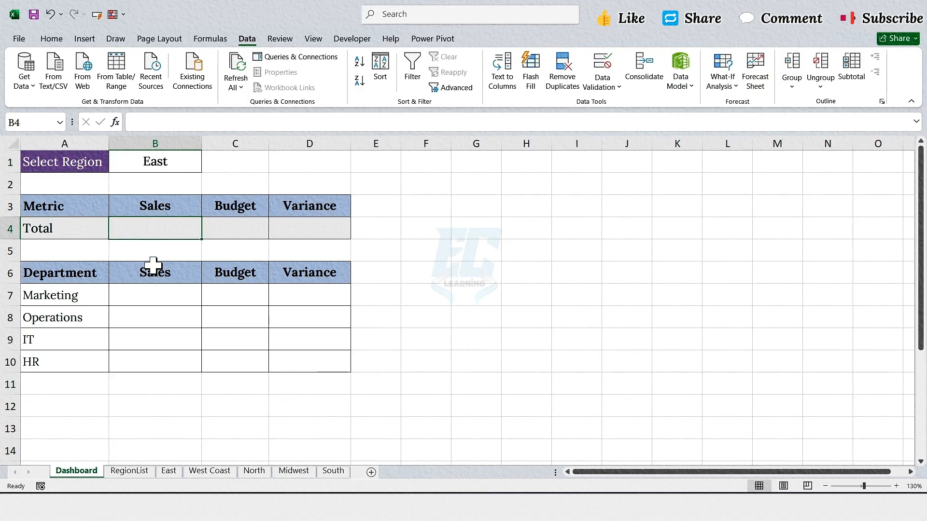
text(=)
click(169, 472)
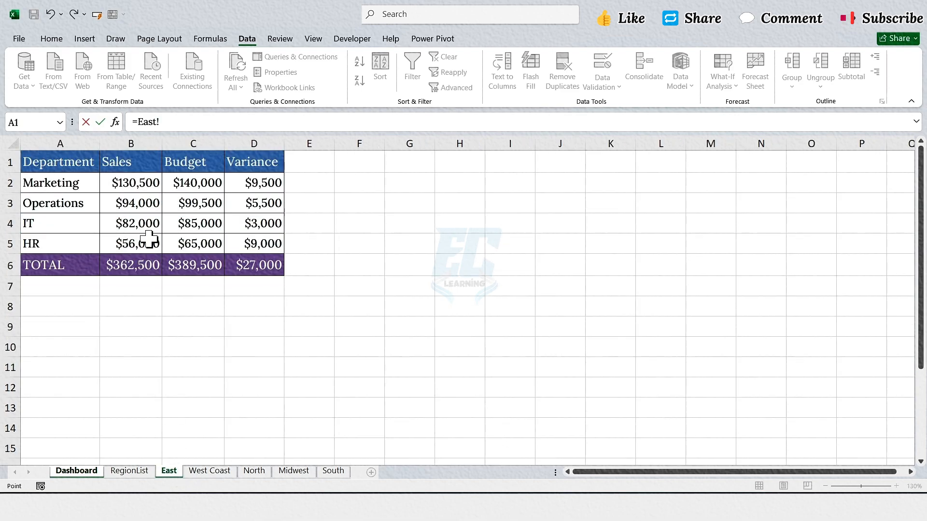
click(130, 265)
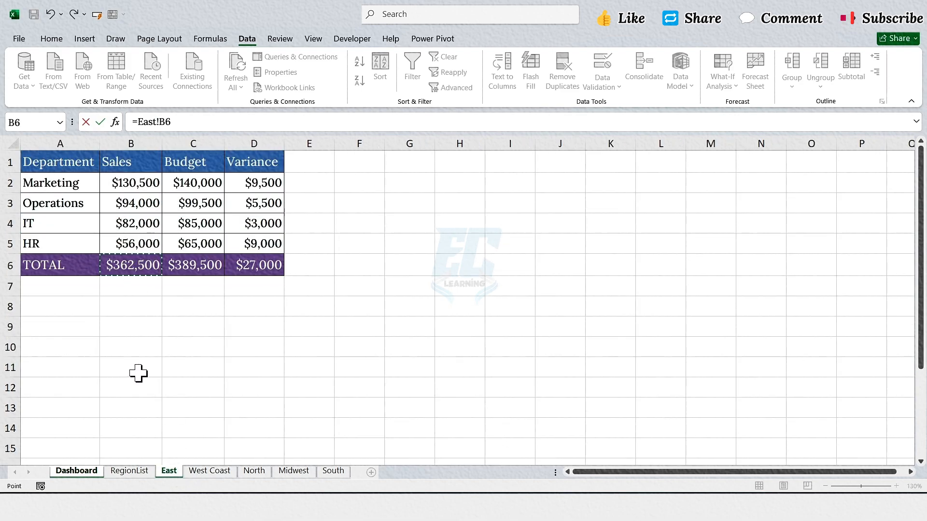
drag(184, 123, 129, 123)
click(218, 125)
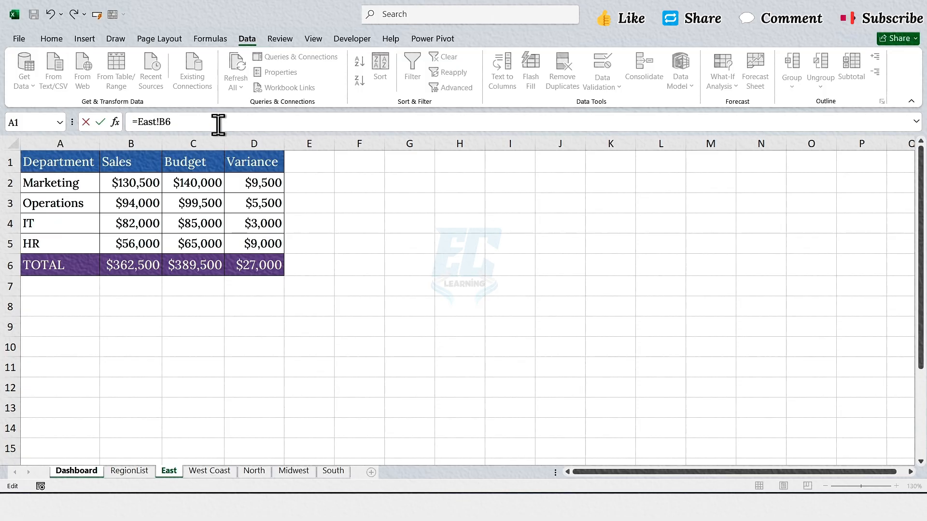
key(Return)
click(193, 233)
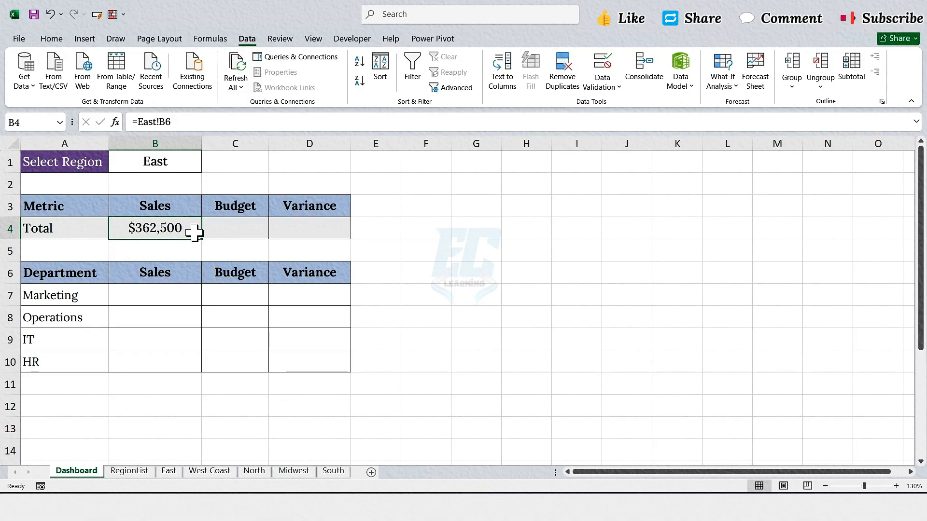
Check the region cell B1 on the Dashboard and the sales total in cell B6 of the East sheet.
click(175, 166)
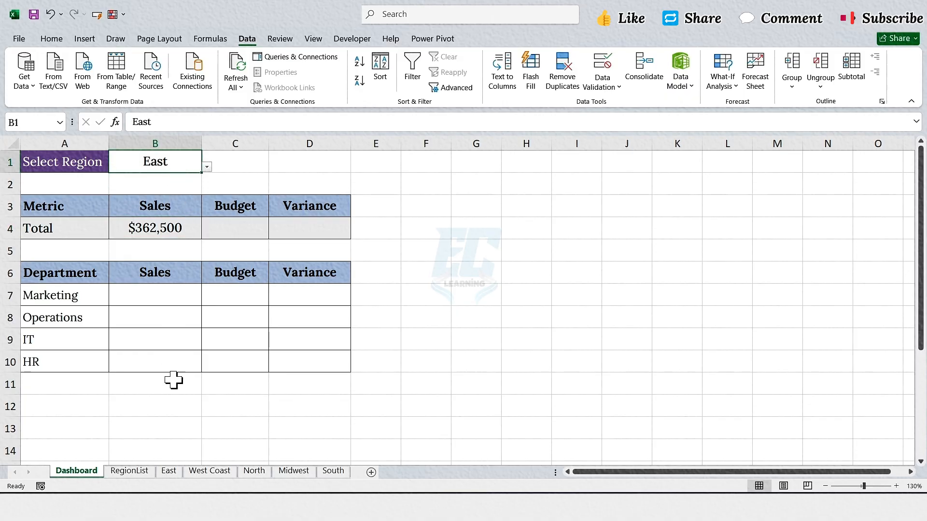
click(169, 471)
click(141, 265)
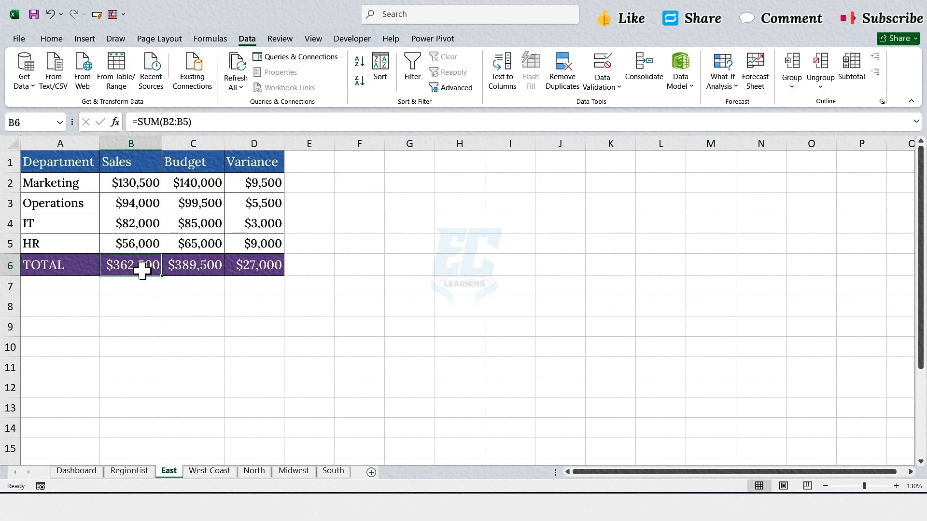
Insert the INDIRECT function in front of the East!B6 reference in Dashboard cell B4.
click(86, 472)
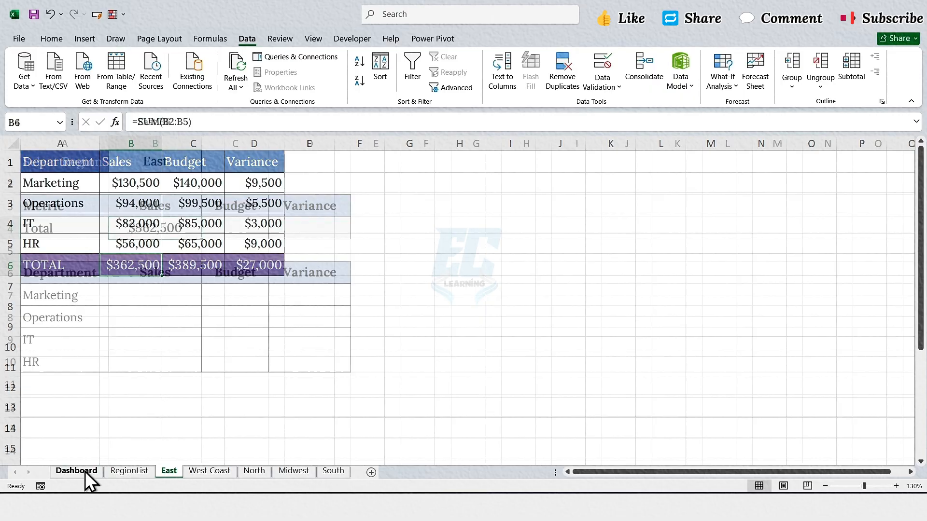
double_click(183, 230)
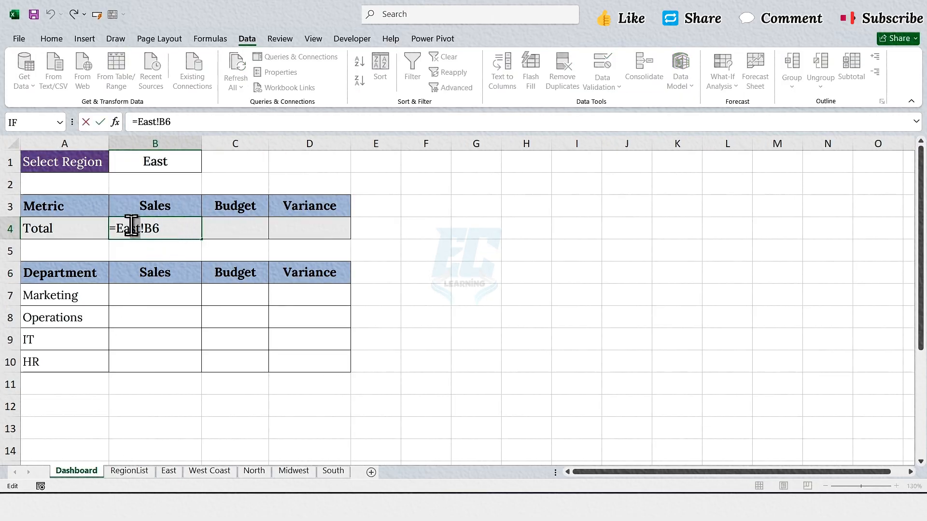
drag(132, 226, 117, 228)
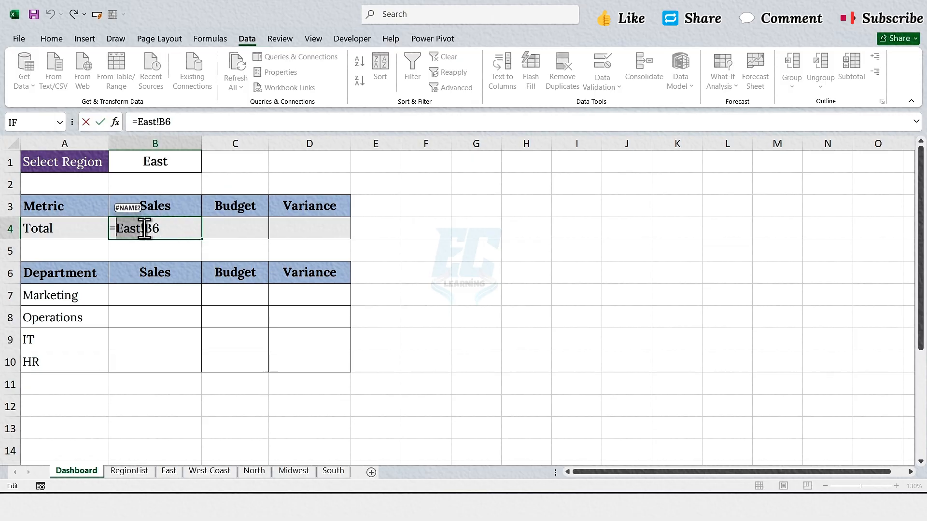
click(117, 228)
text(indirec)
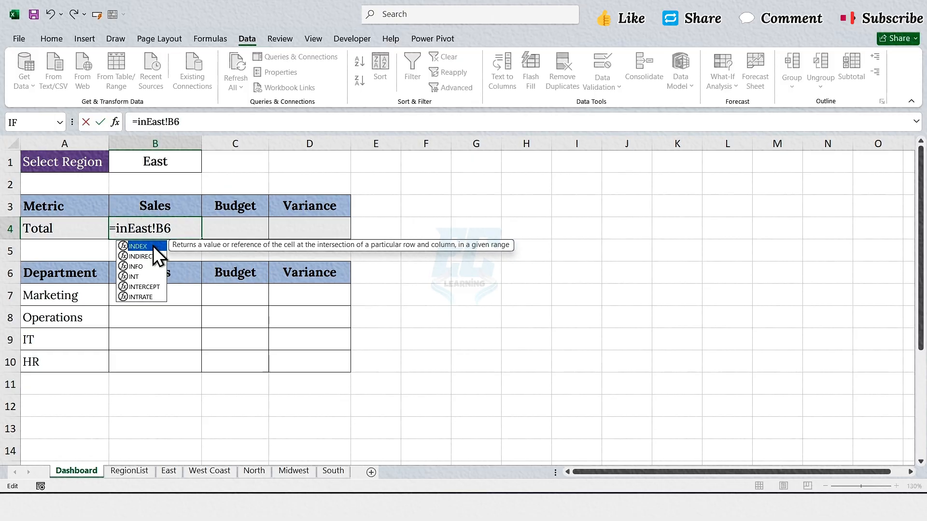
key(Tab)
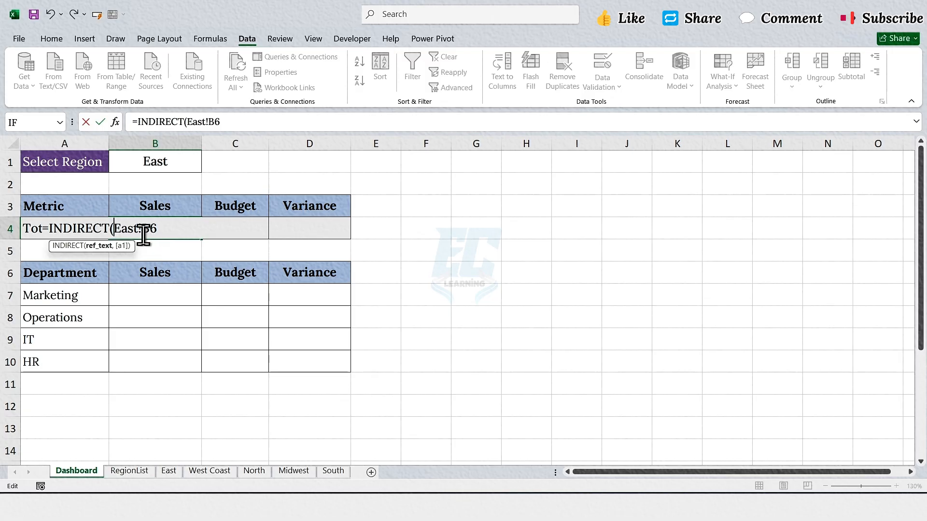
Replace the fixed sheet name in B4 with the absolute region cell, completing the formula =INDIRECT($B$1&"!B6").
drag(139, 229, 114, 230)
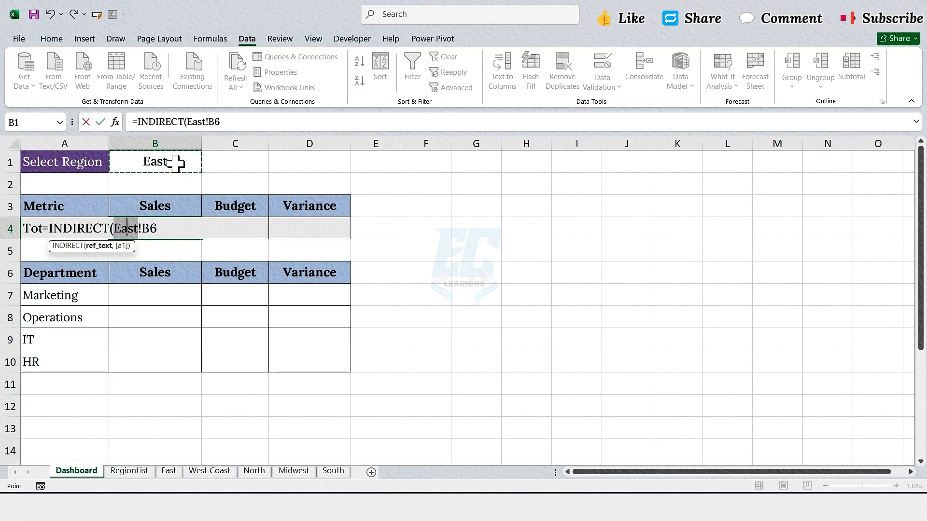
click(177, 172)
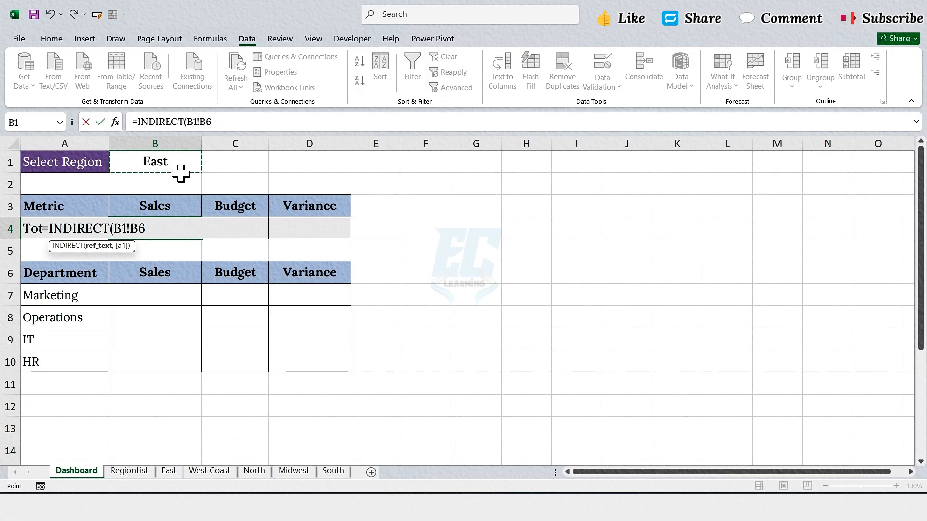
key(F4)
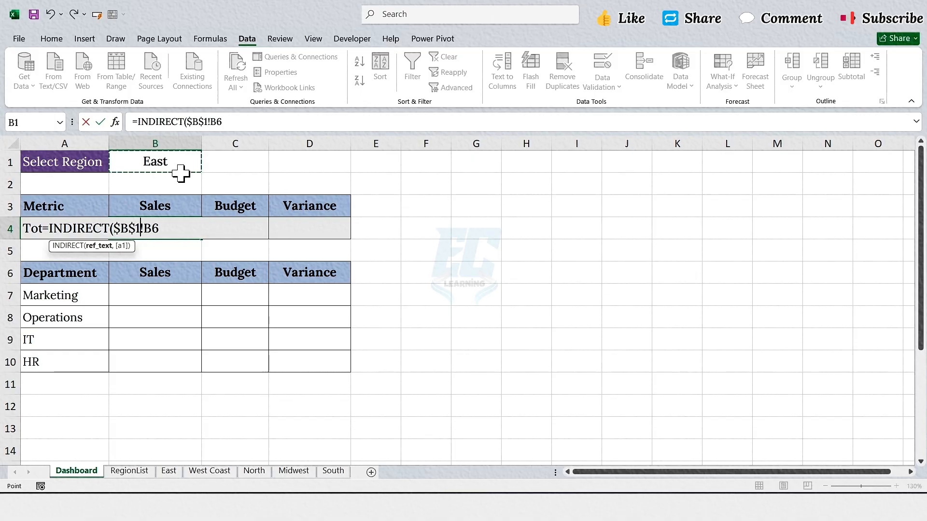
text(&)
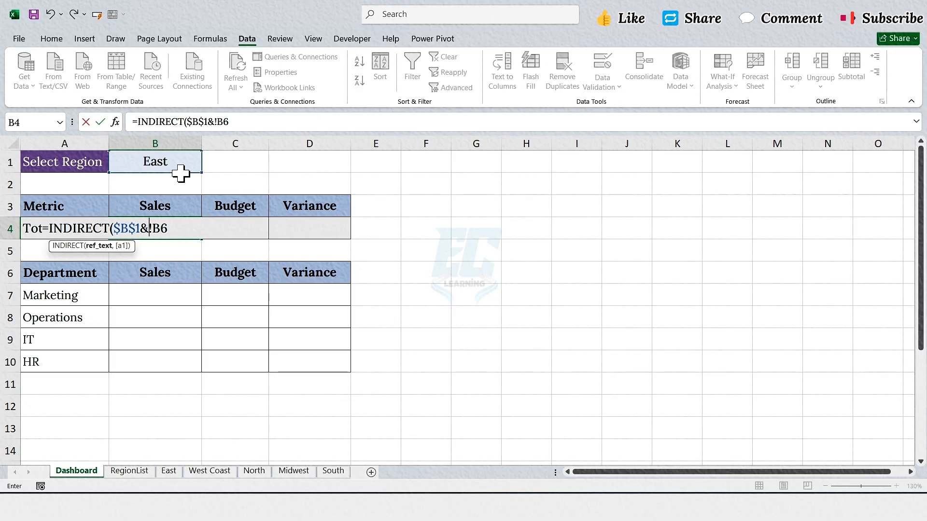
text("!B6)
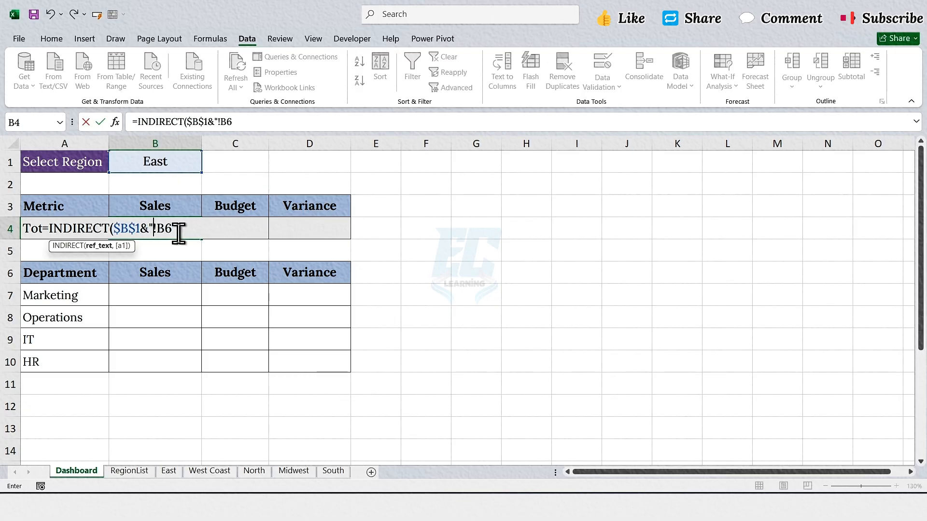
text(")
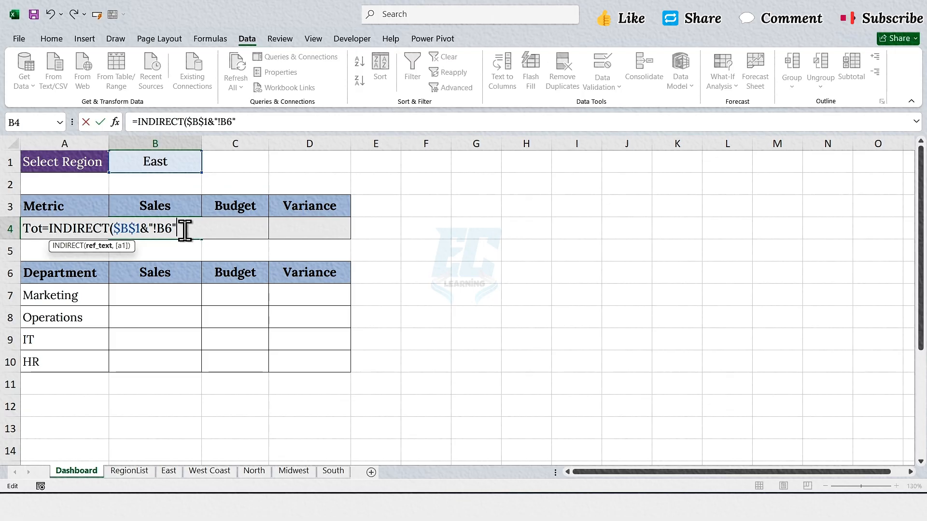
text())
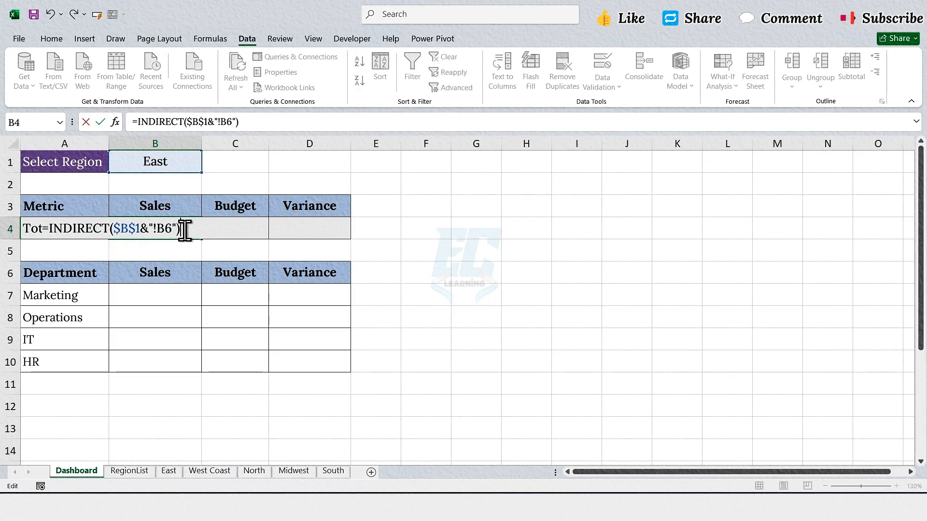
key(Return)
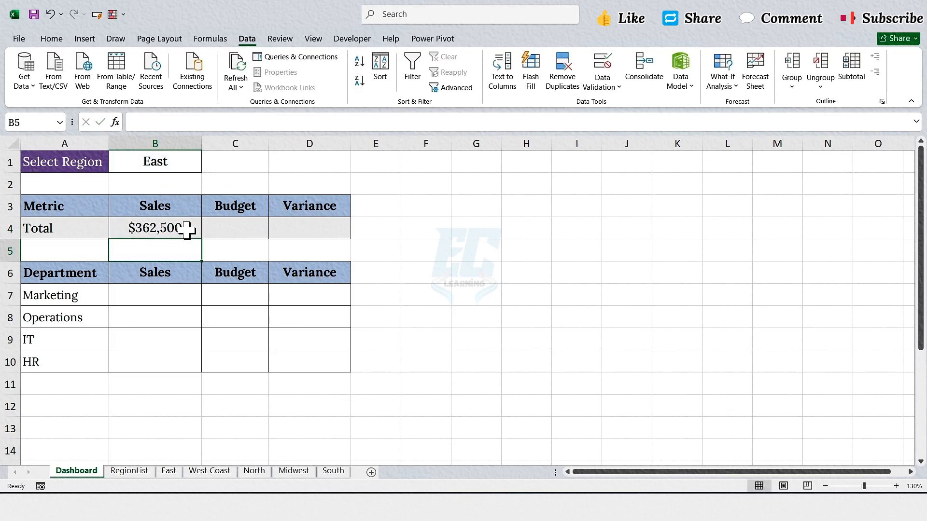
Set the region in B1 to South and compare the Total Sales in B4 with cell B6 of the South sheet.
click(187, 230)
click(187, 161)
click(207, 169)
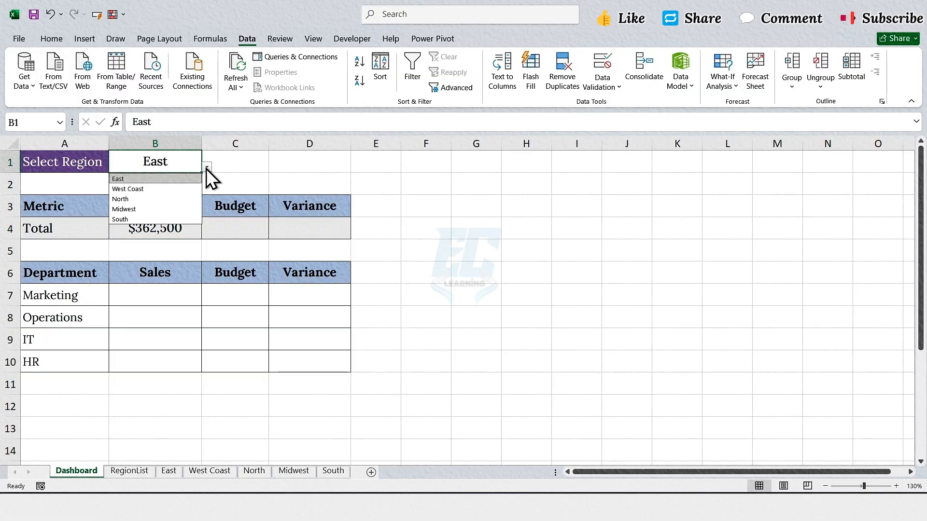
click(123, 218)
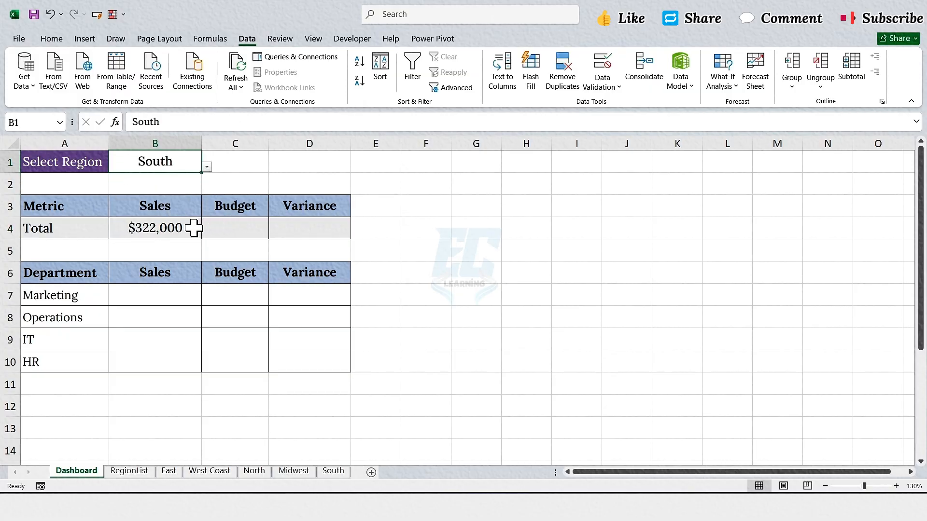
click(330, 473)
click(138, 268)
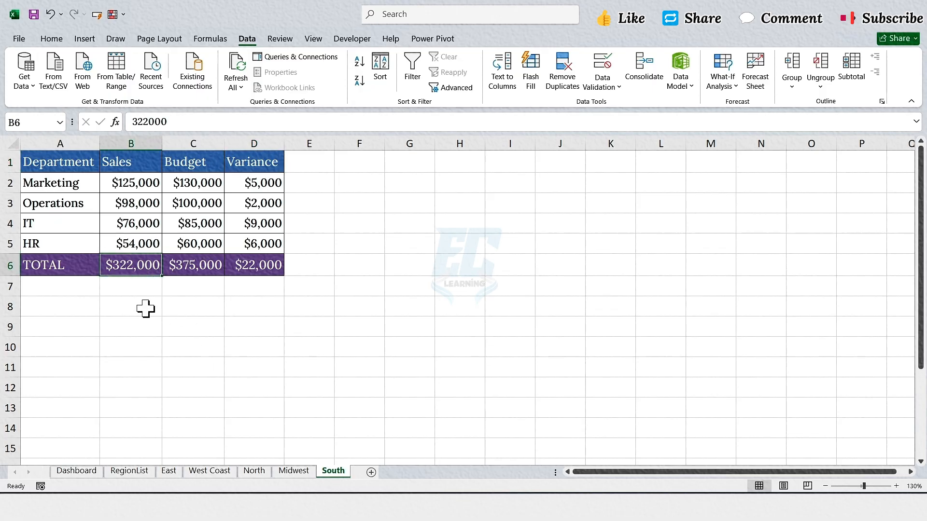
click(77, 472)
click(191, 227)
Set the region in B1 to West Coast and clear the Total Sales formula in B4.
click(195, 161)
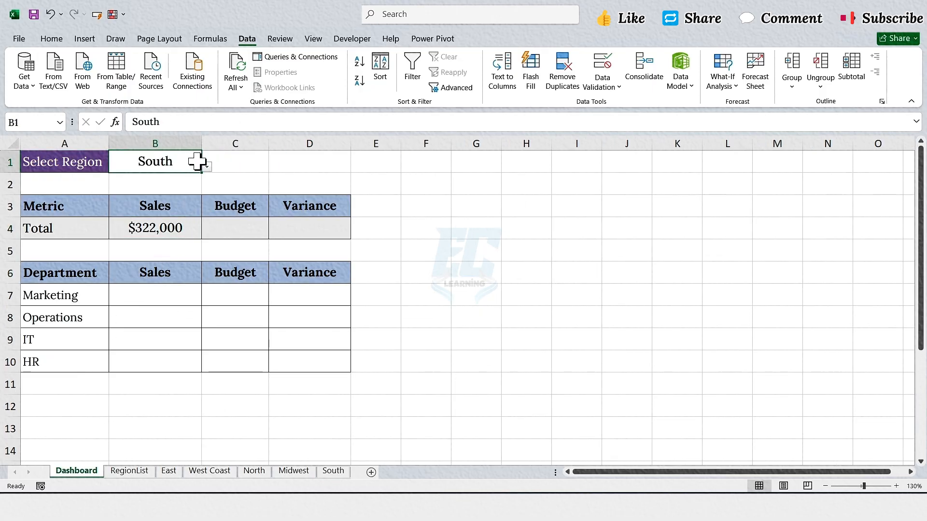
click(207, 167)
click(167, 191)
click(182, 224)
key(Delete)
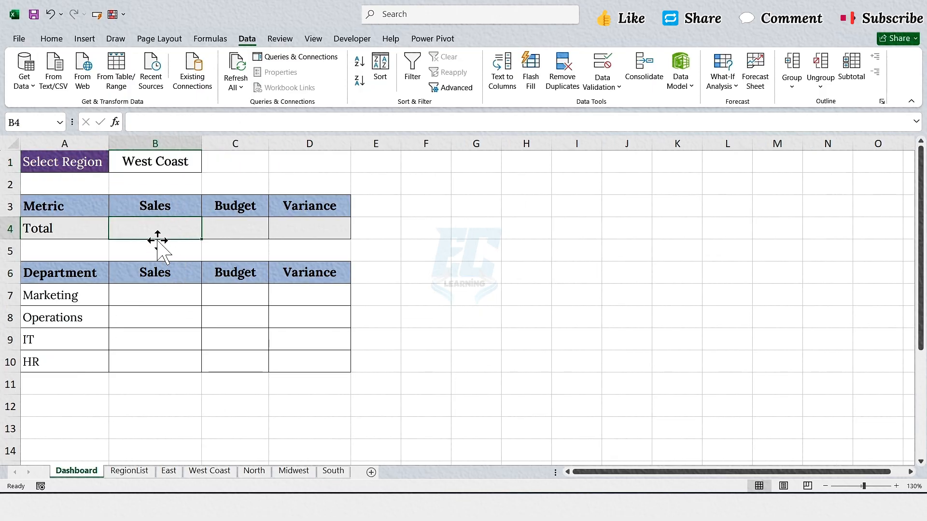
Link the Total Sales cell B4 to the West Coast sheet's sales total with ='West Coast'!B6.
text(=)
click(209, 471)
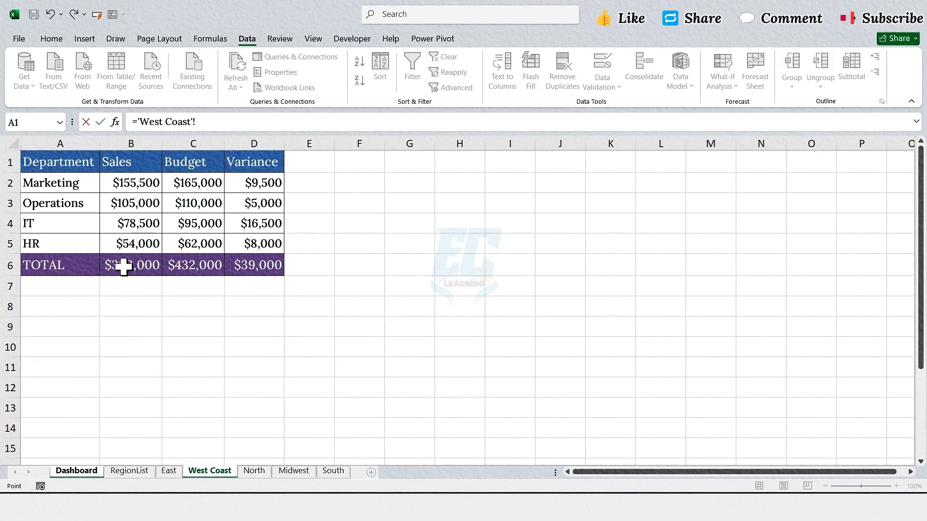
click(124, 265)
key(Return)
Insert the INDIRECT function in B4 before the West Coast reference and join its opening apostrophe as quoted text with an ampersand.
click(180, 229)
double_click(192, 236)
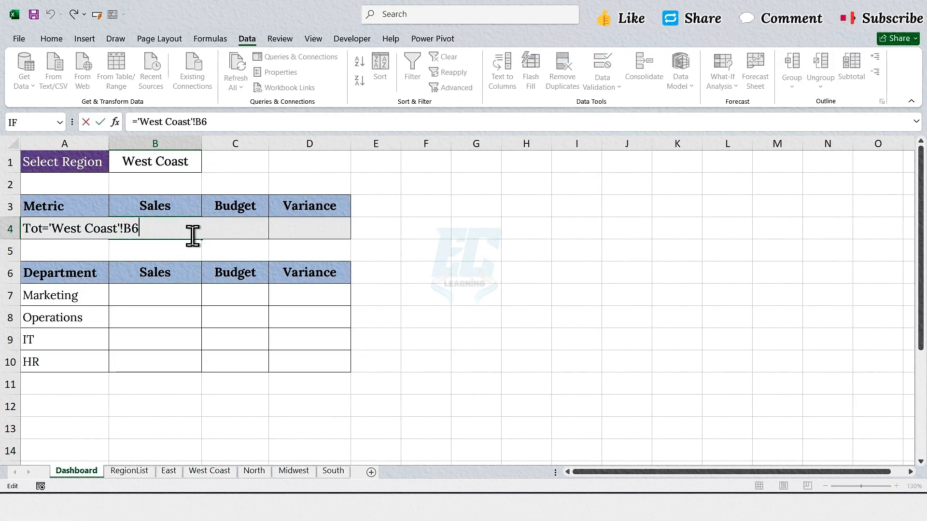
click(122, 229)
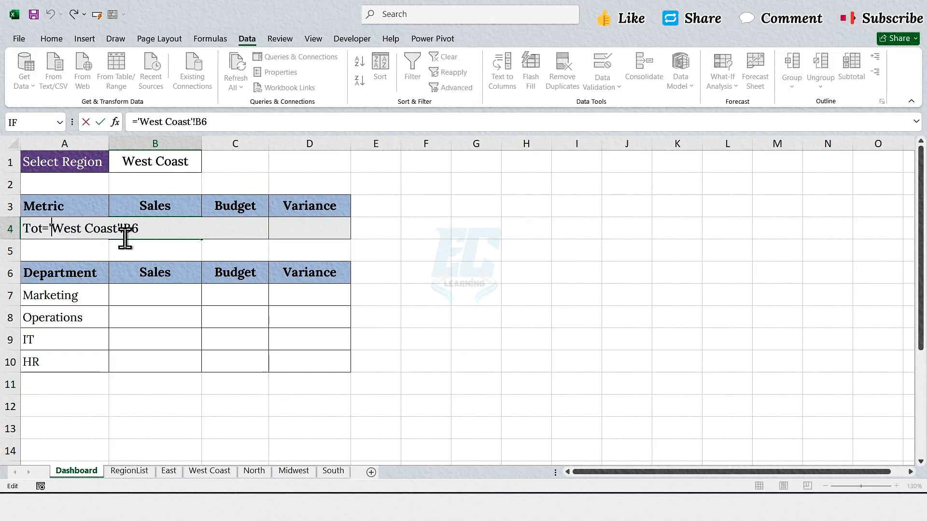
text(indirect)
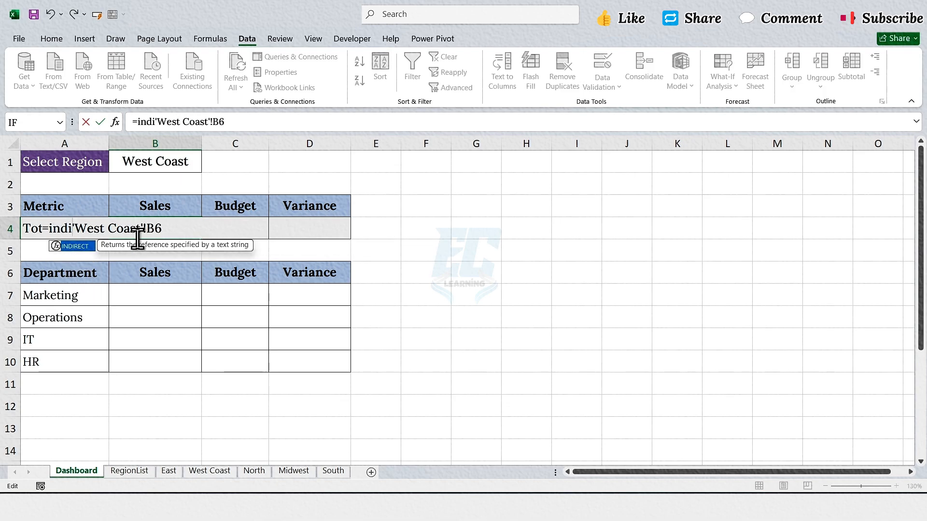
key(Tab)
text(")
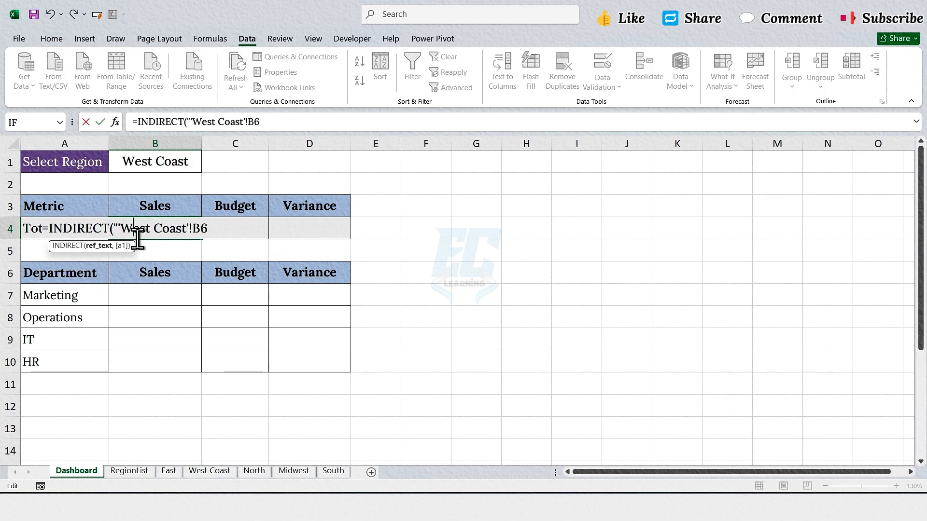
text("&)
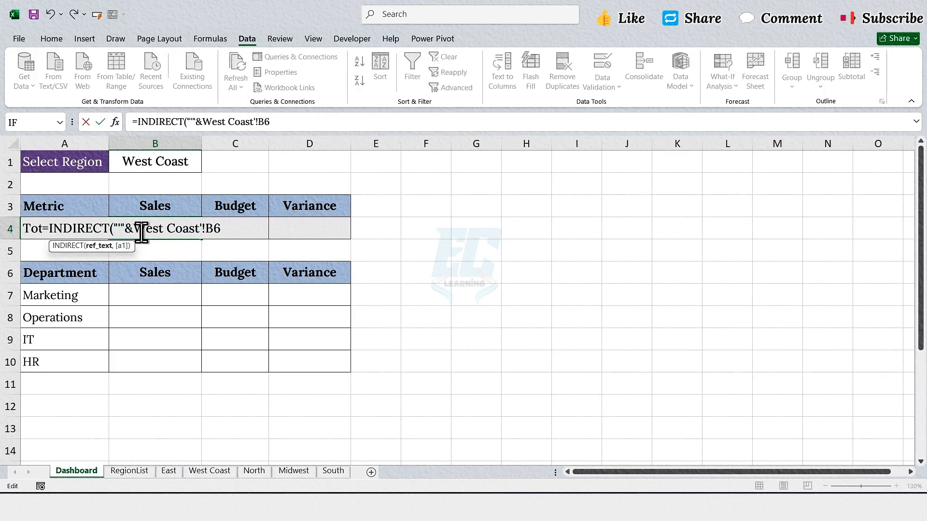
Replace the sheet name in B4 with the absolute region cell, completing the formula =INDIRECT("'"&$B$1&"'!B6").
drag(134, 231, 197, 236)
click(159, 165)
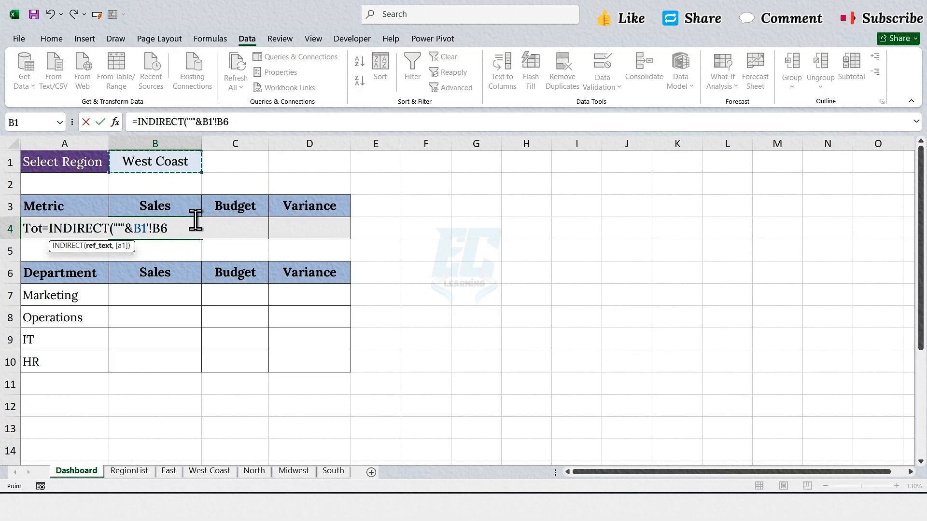
key(F4)
text(&)
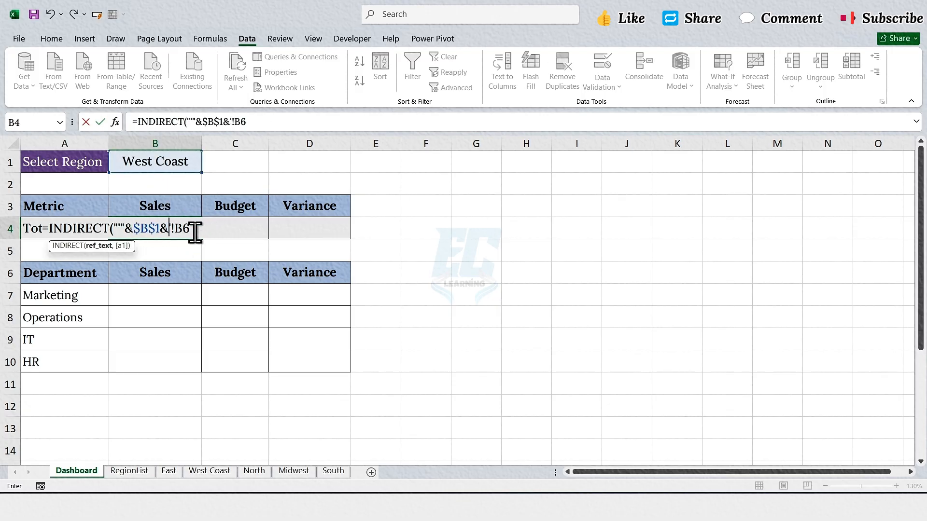
text(")
click(195, 231)
text(")
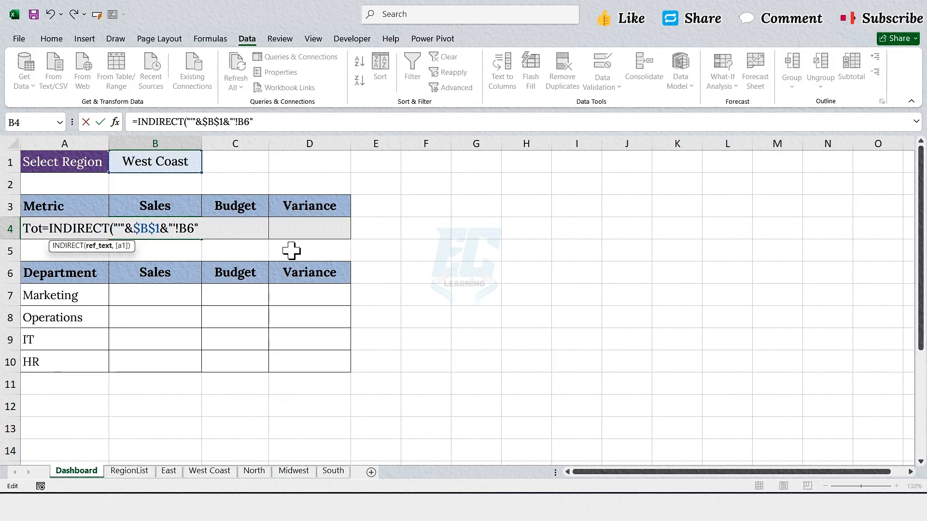
text())
drag(202, 228, 42, 228)
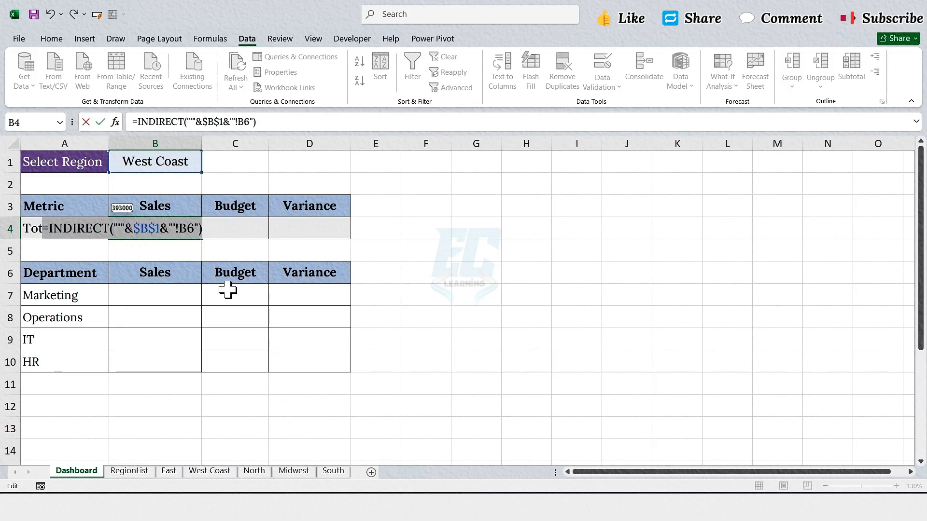
key(Return)
Fill the B4 formula across to D4 and change the reference in the Budget cell C4 to C6.
click(198, 230)
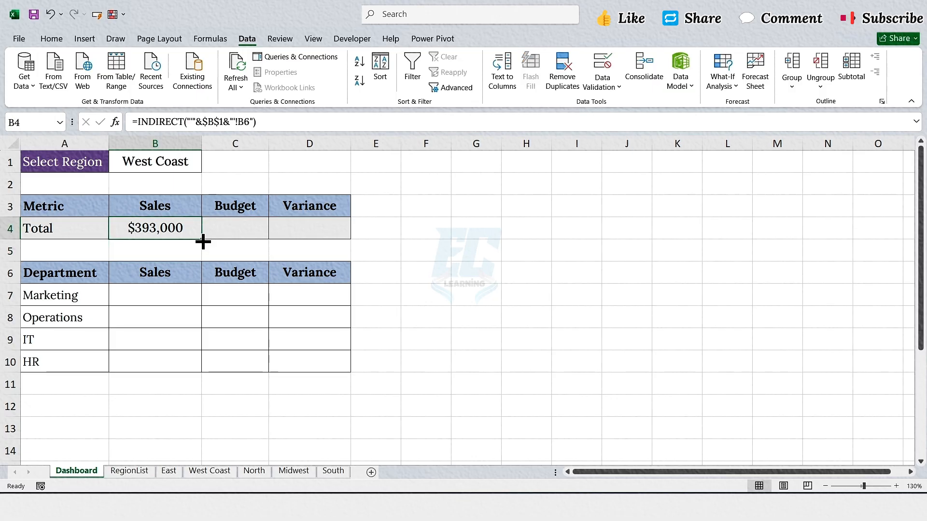
drag(205, 239, 310, 240)
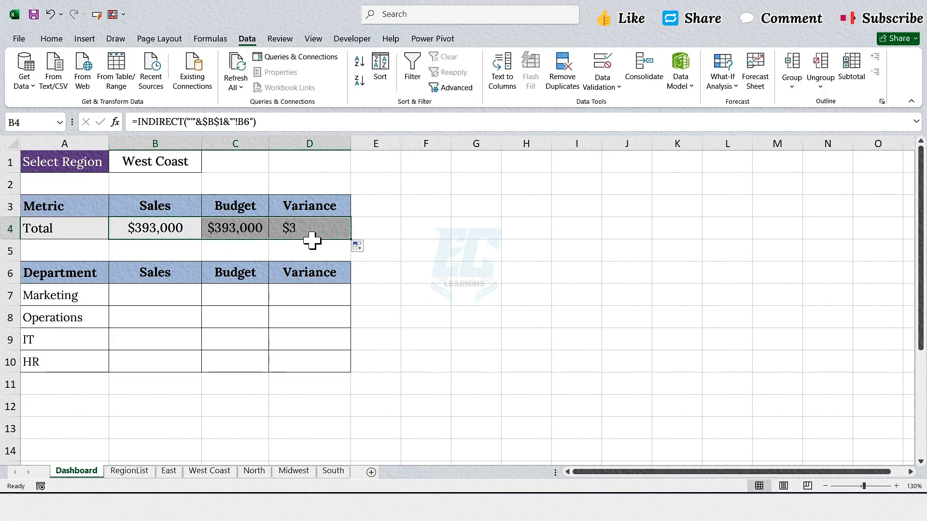
double_click(259, 231)
key(BackSpace)
text(CT("'"&$B$1&"'!C6)
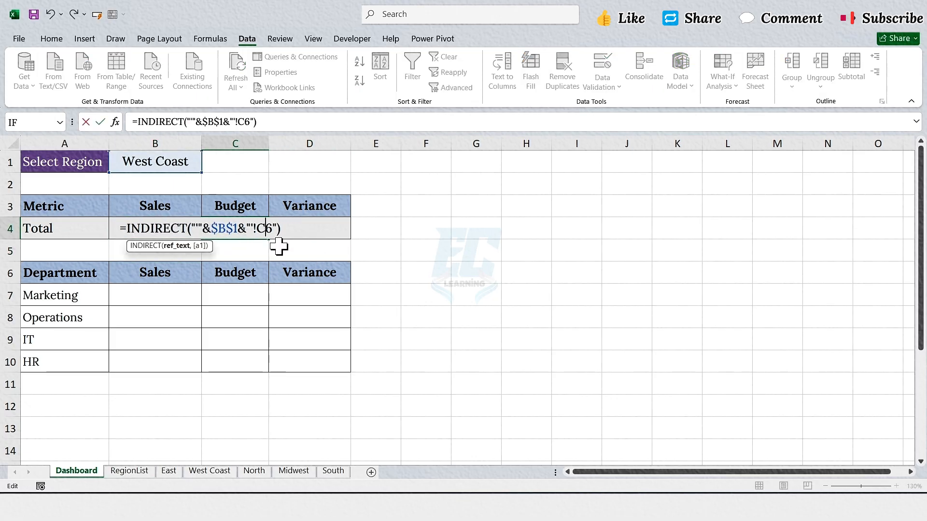
key(Return)
Change the reference in the Variance cell D4 to D6, giving =INDIRECT("'"&$B$1&"'!D6").
double_click(347, 228)
key(BackSpace)
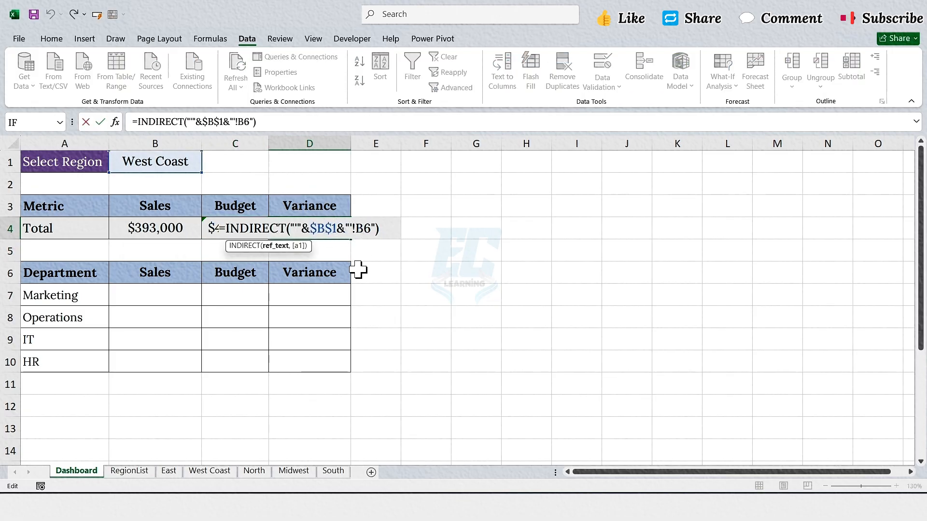
text(D)
key(Return)
Test the Total row by switching the region in B1 to East, Midwest and back to West Coast.
click(195, 162)
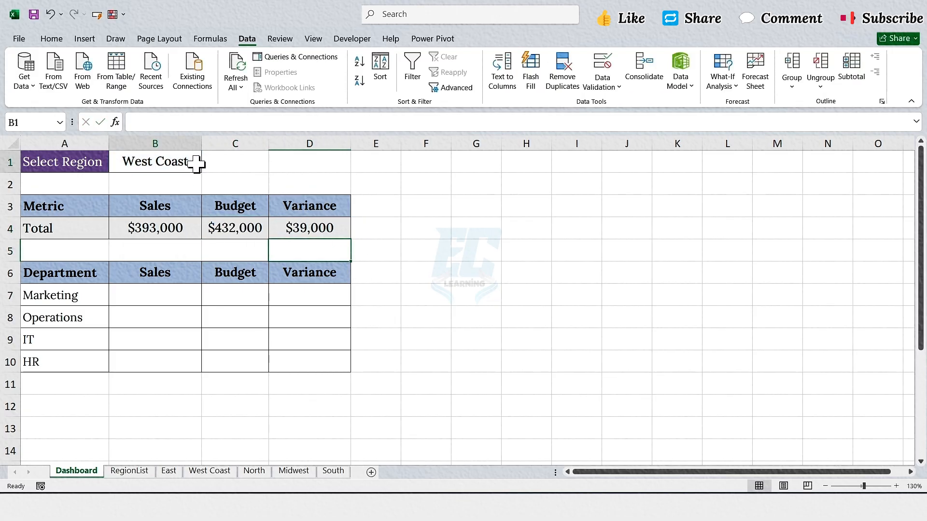
click(207, 167)
click(196, 179)
click(206, 167)
click(186, 210)
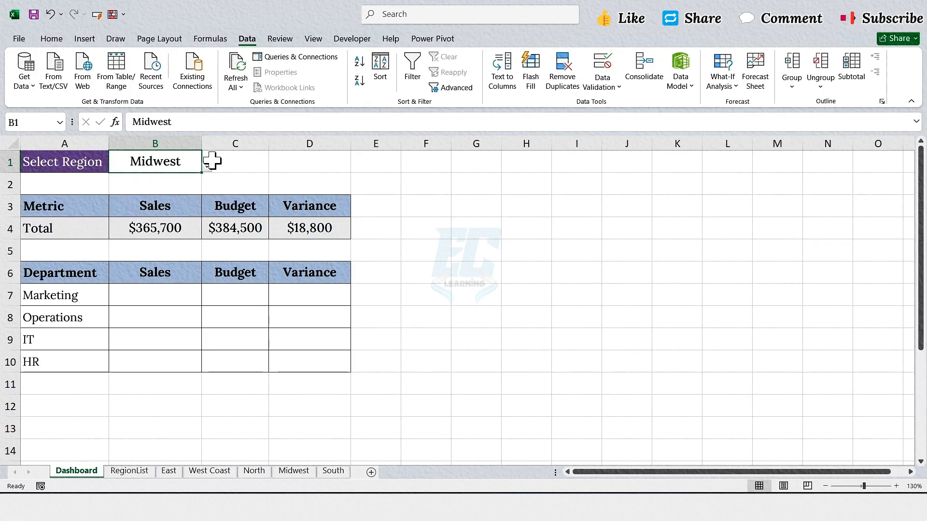
click(207, 167)
click(175, 189)
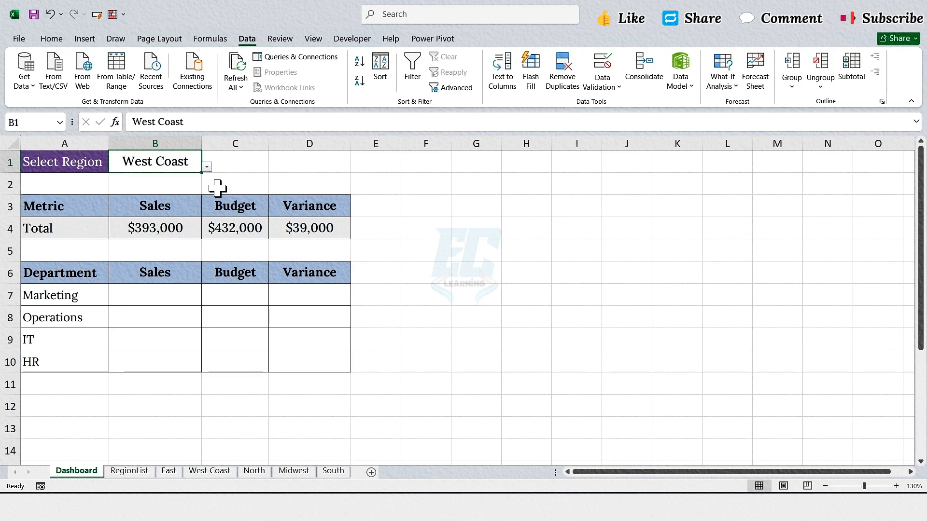
Review the department names in A7:A10 and the region cell B1 as inputs for the department breakdown.
click(99, 276)
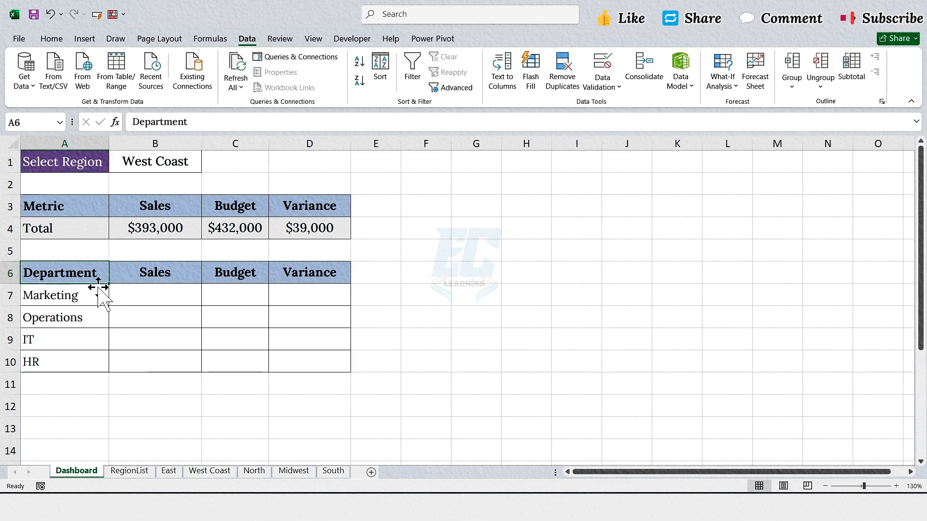
click(94, 296)
click(96, 317)
click(94, 339)
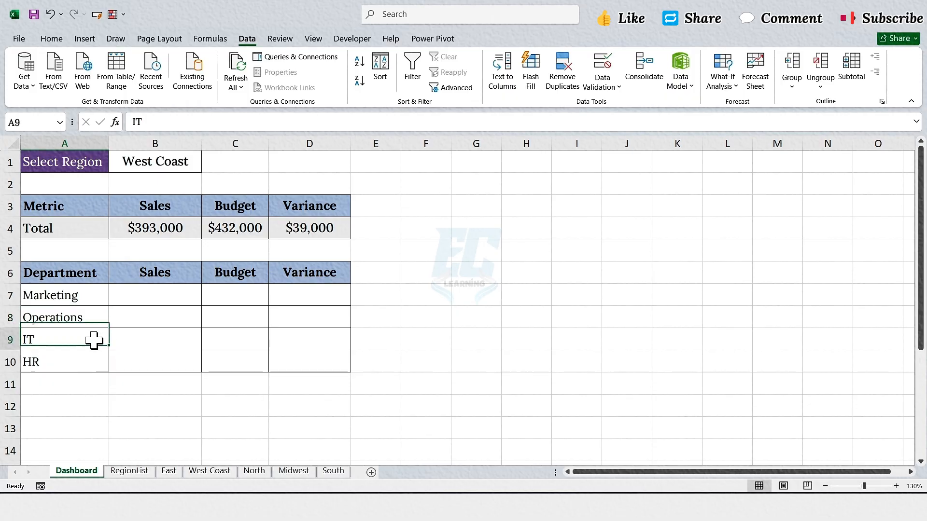
click(92, 361)
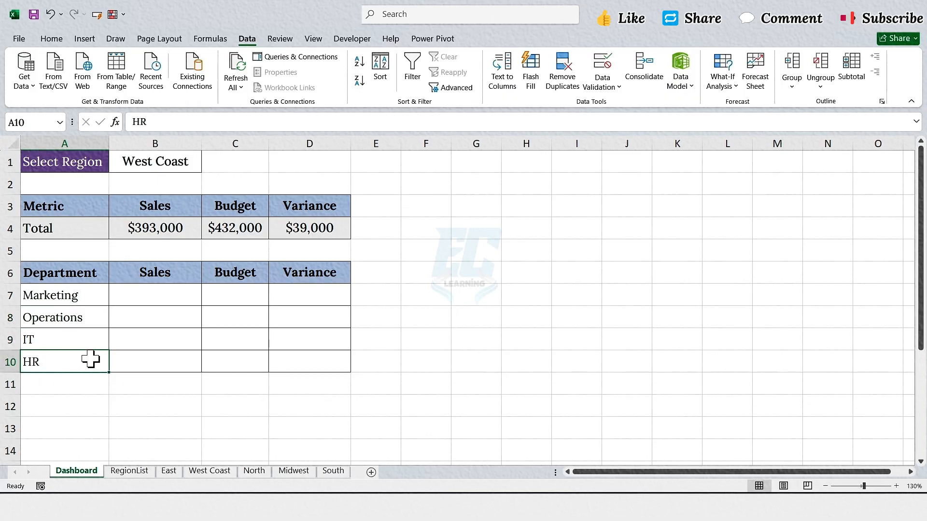
click(85, 295)
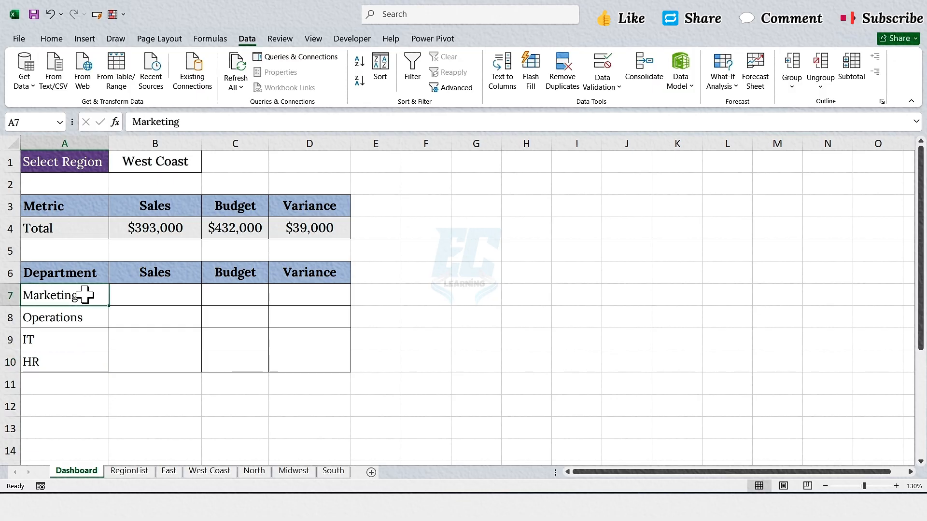
click(123, 163)
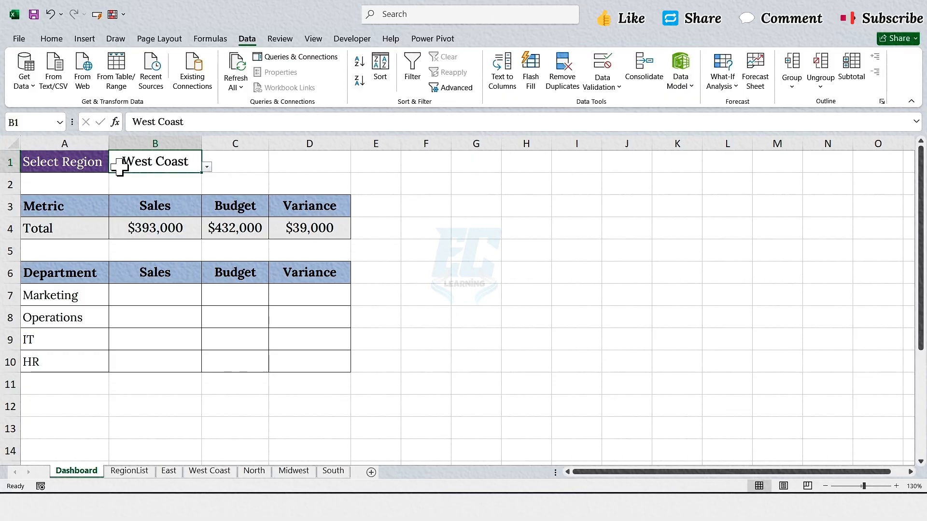
Start an XLOOKUP formula in the Marketing Sales cell B7 with A7 as the lookup value.
click(154, 295)
text(=XLOOKUP()
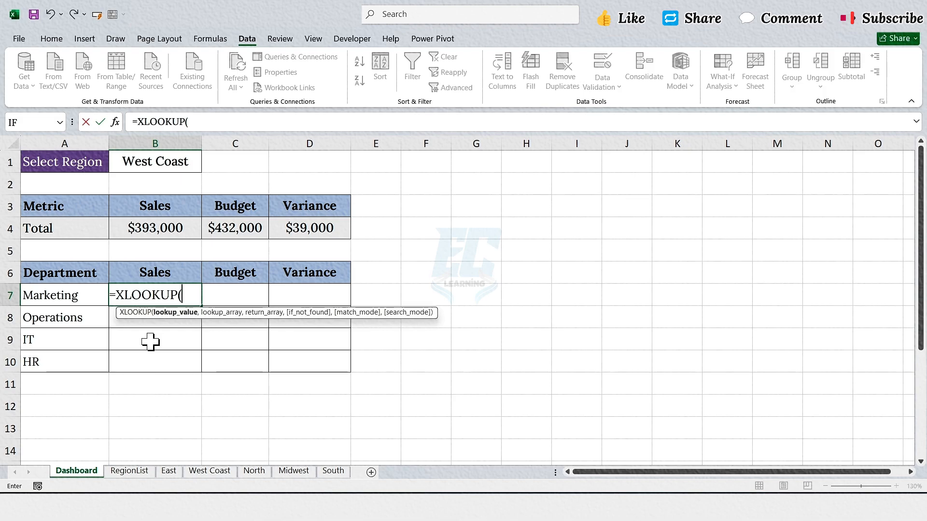
click(90, 299)
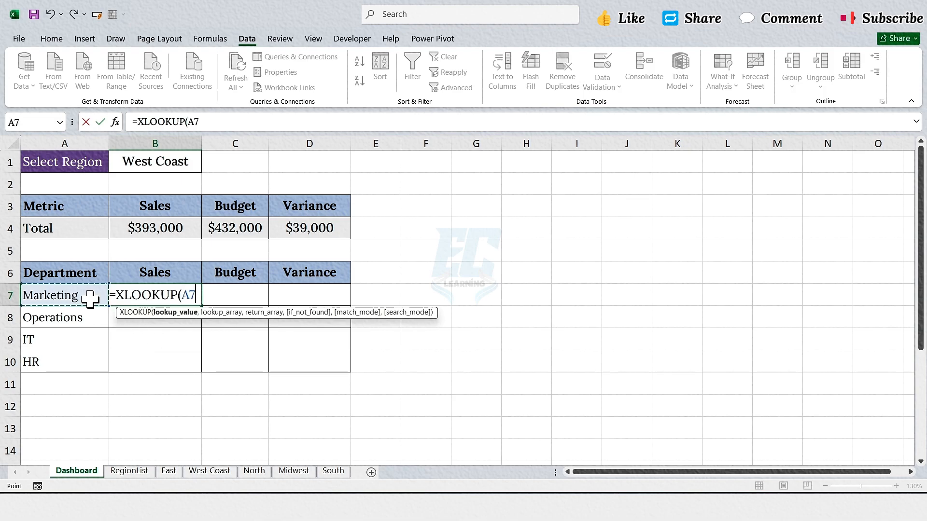
text(,)
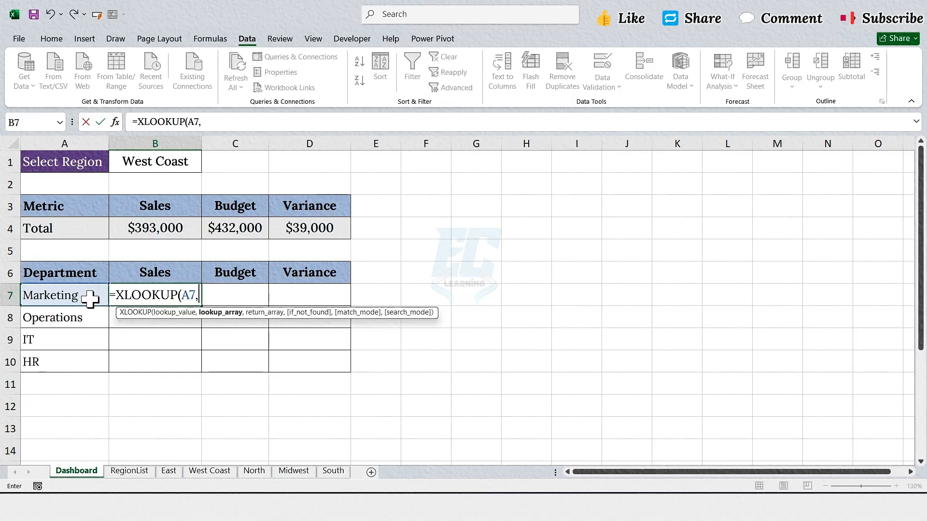
Set the XLOOKUP lookup array to the West Coast sheet's department names as the absolute range 'West Coast'!$A$2:$A$5.
click(209, 471)
drag(76, 188, 75, 236)
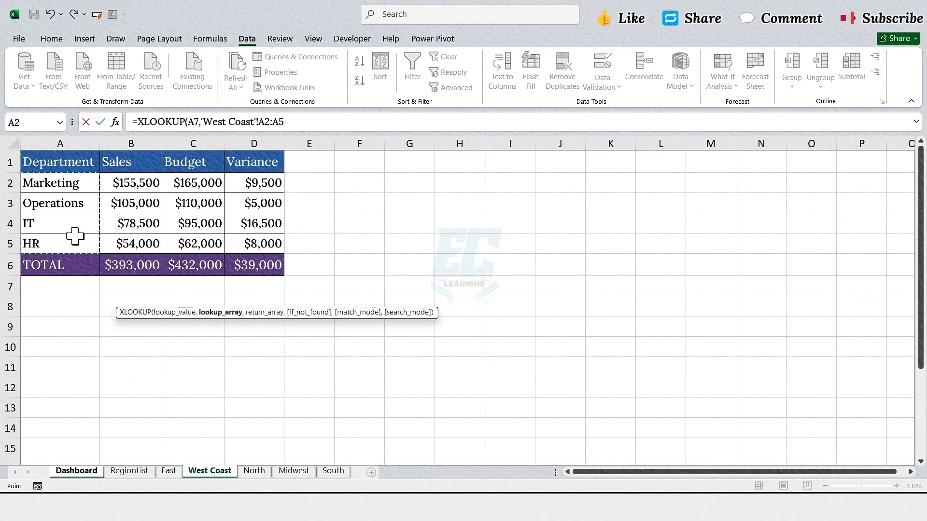
key(F4)
text(,)
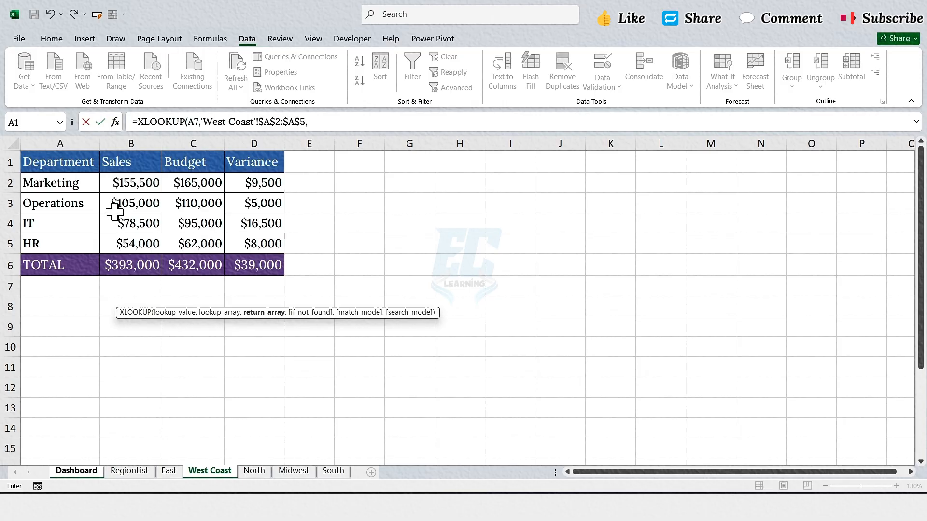
Set the return array to 'West Coast'!$B$2:$D$5 with absolute references and complete the XLOOKUP formula in B7.
drag(127, 184, 266, 247)
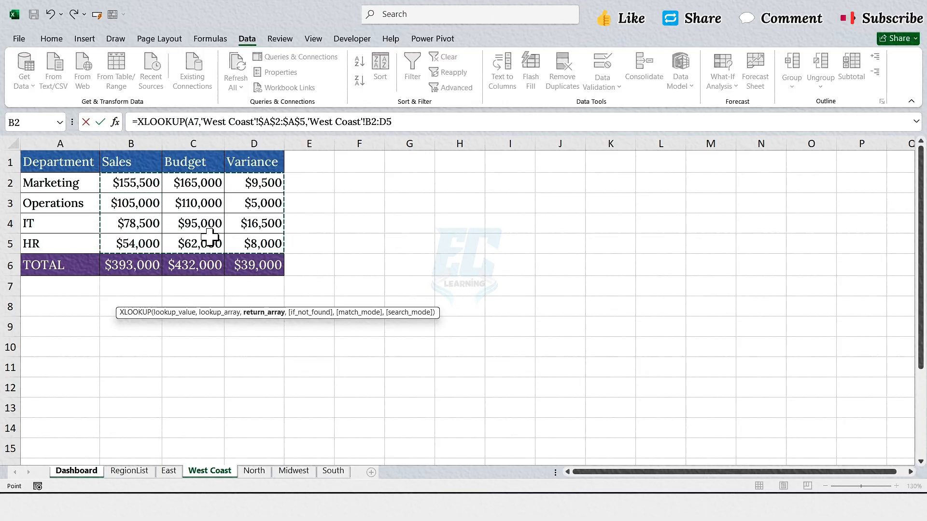
key(F4)
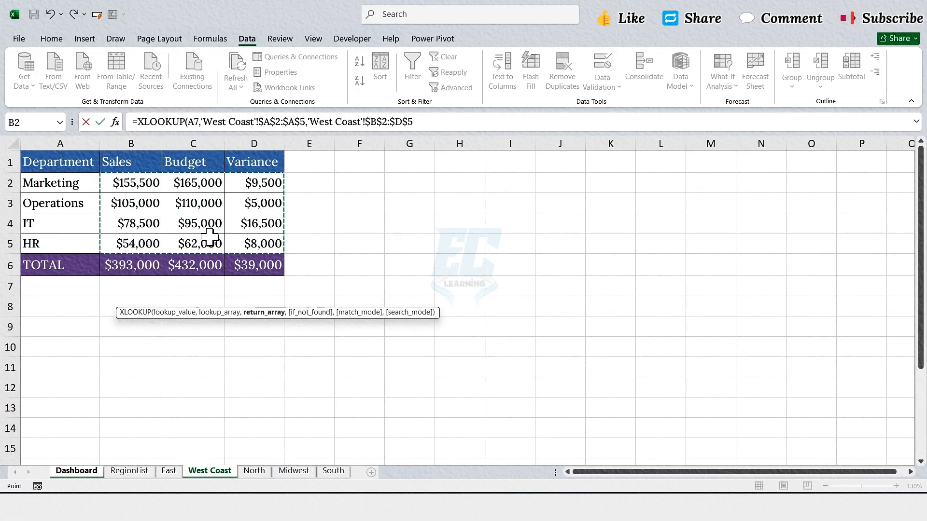
text())
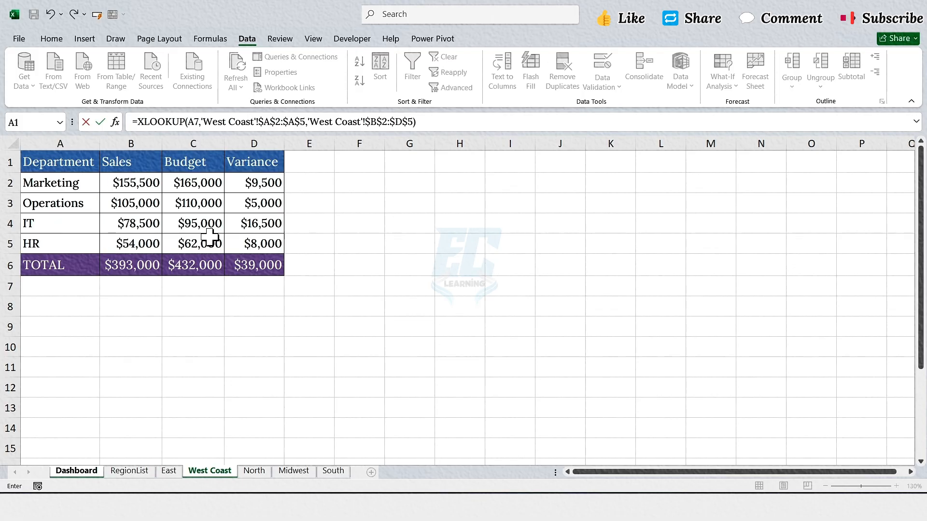
key(Return)
Test the Marketing row by switching the region in B1 to East and back to West Coast.
drag(159, 295, 294, 293)
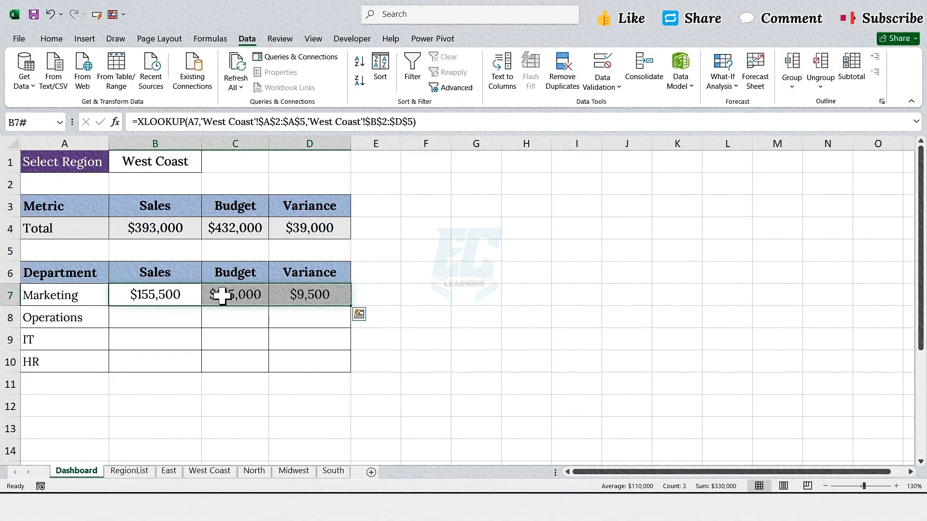
click(170, 160)
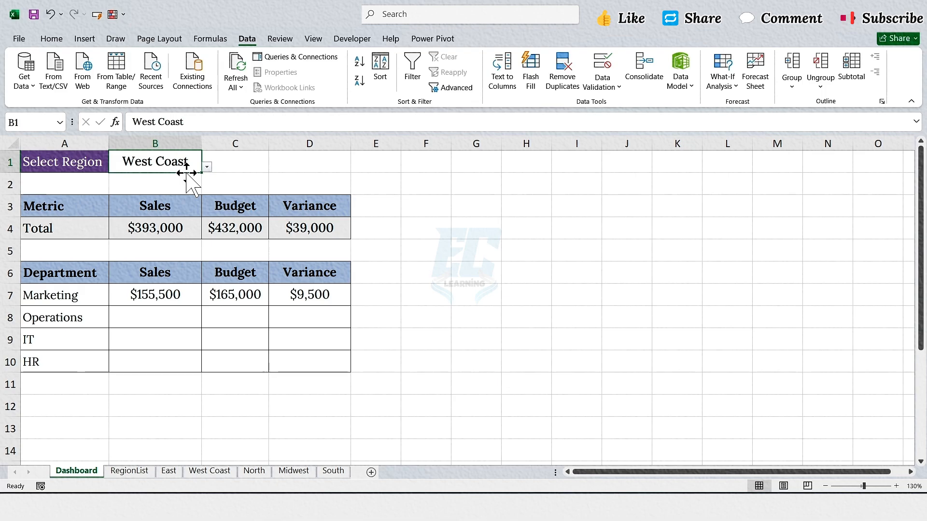
click(207, 167)
click(161, 178)
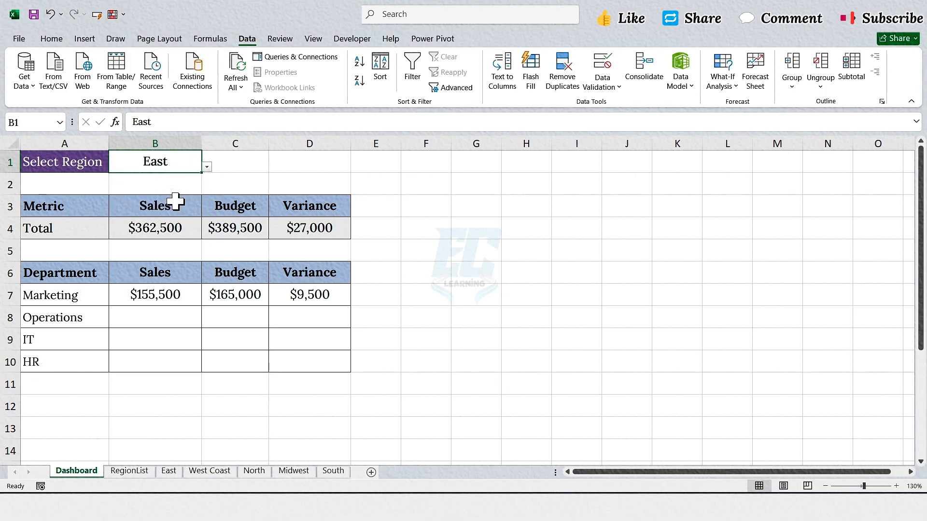
drag(175, 292, 304, 293)
click(199, 167)
click(207, 166)
click(158, 189)
Begin wrapping the lookup array in B7's formula in INDIRECT, opening its reference text with "'"&.
click(187, 292)
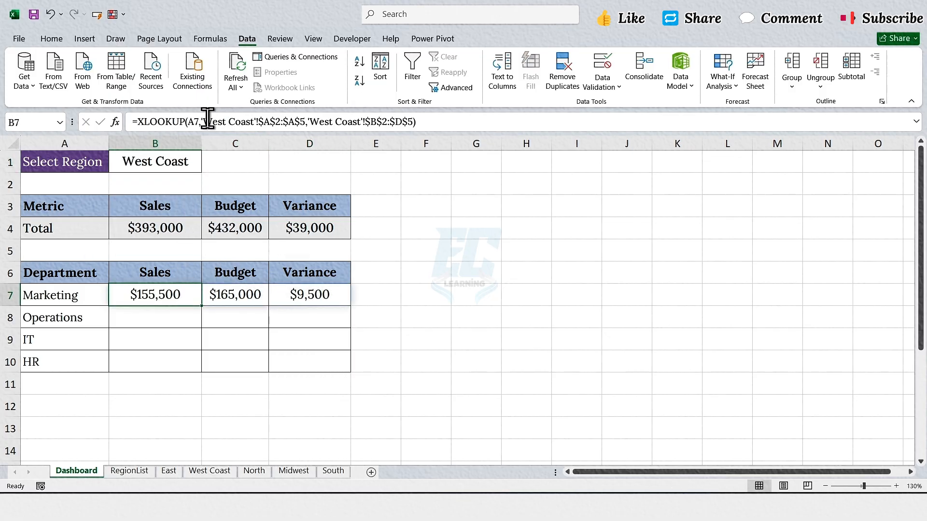
drag(207, 122, 259, 122)
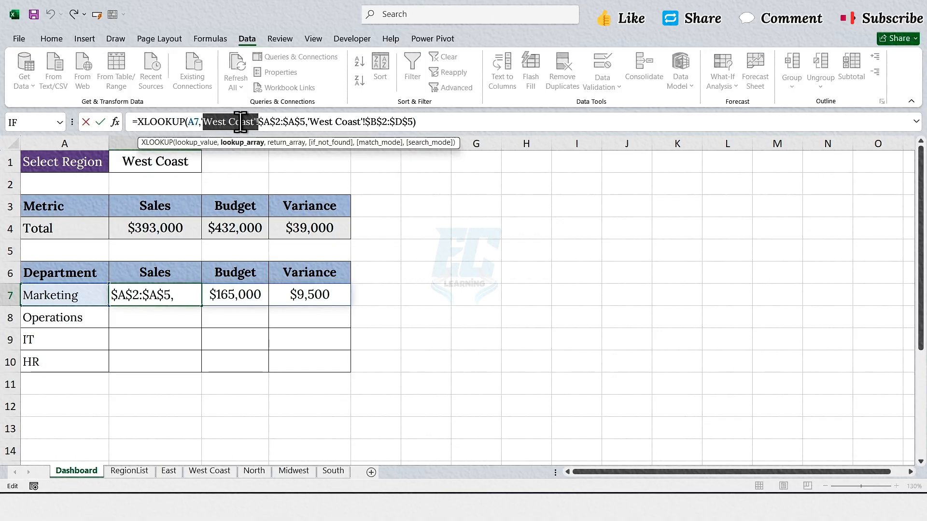
click(201, 121)
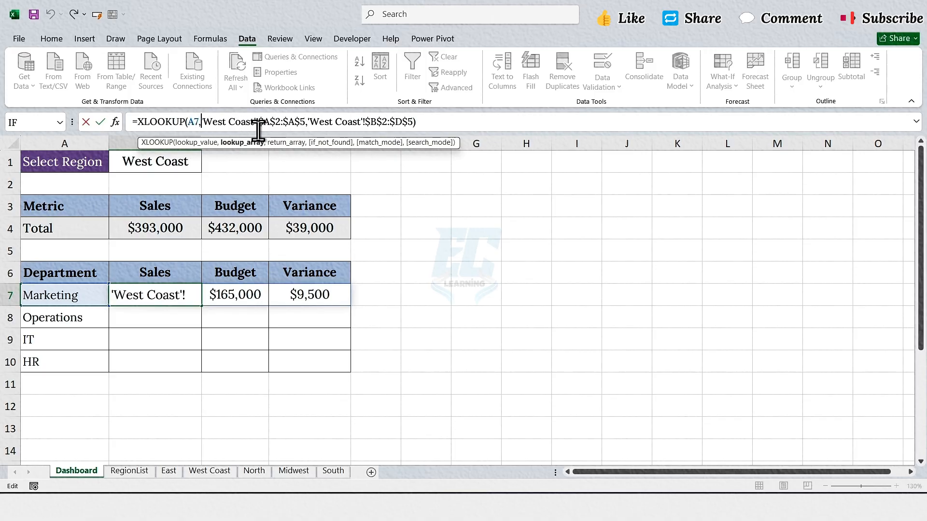
text(INDIRECT()
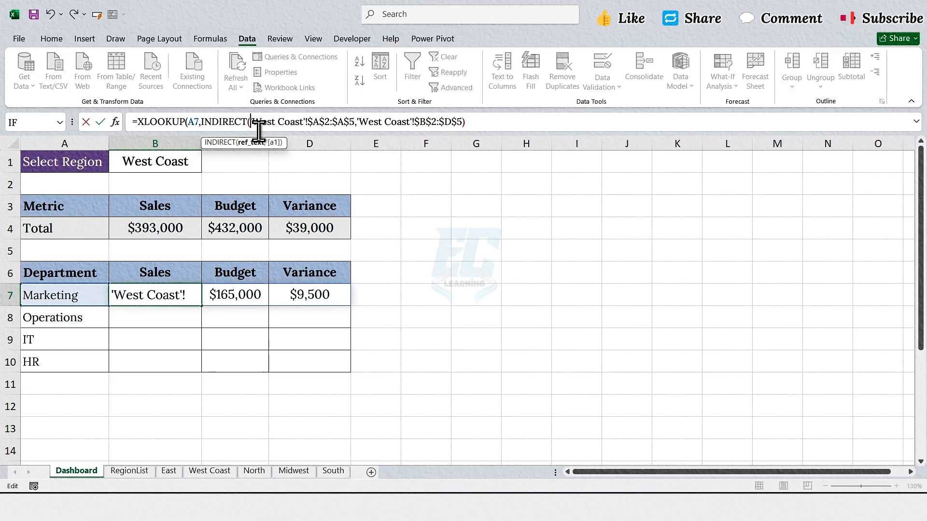
text(")
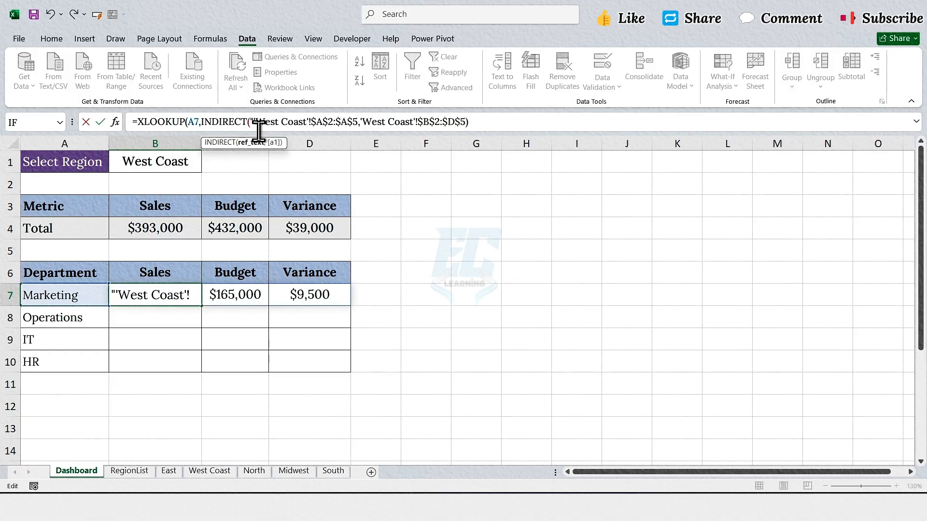
text(")
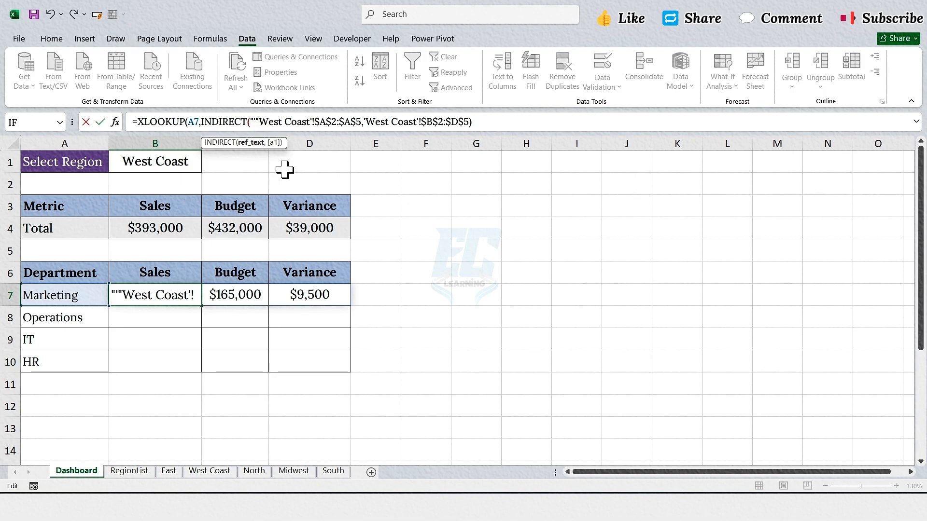
text(&)
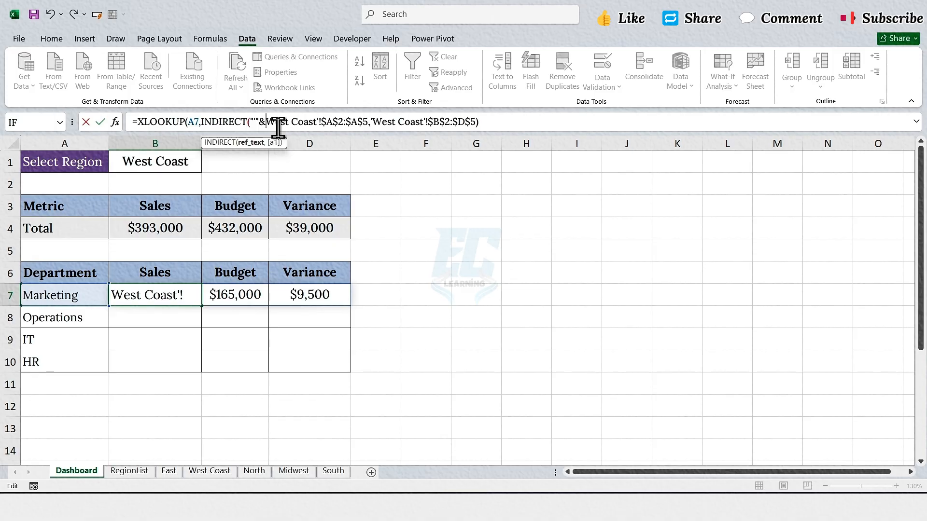
Replace the lookup array's fixed West Coast name with $B$1 and close that argument as $B$1&"'!$A$2:$A$5").
drag(267, 122, 319, 123)
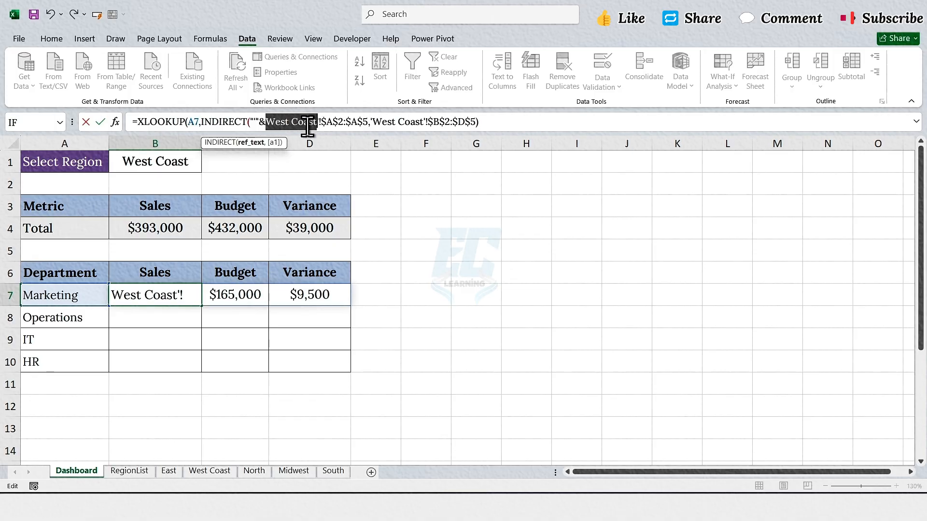
click(179, 166)
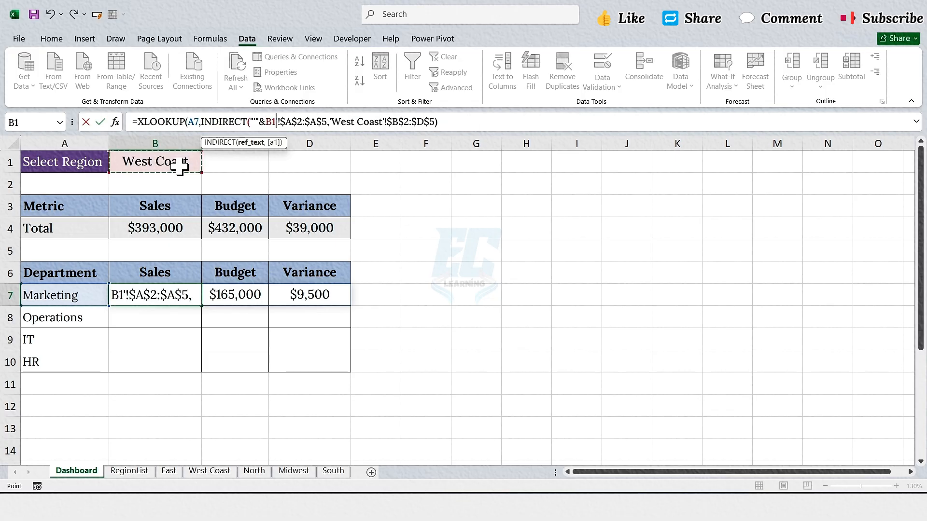
key(F4)
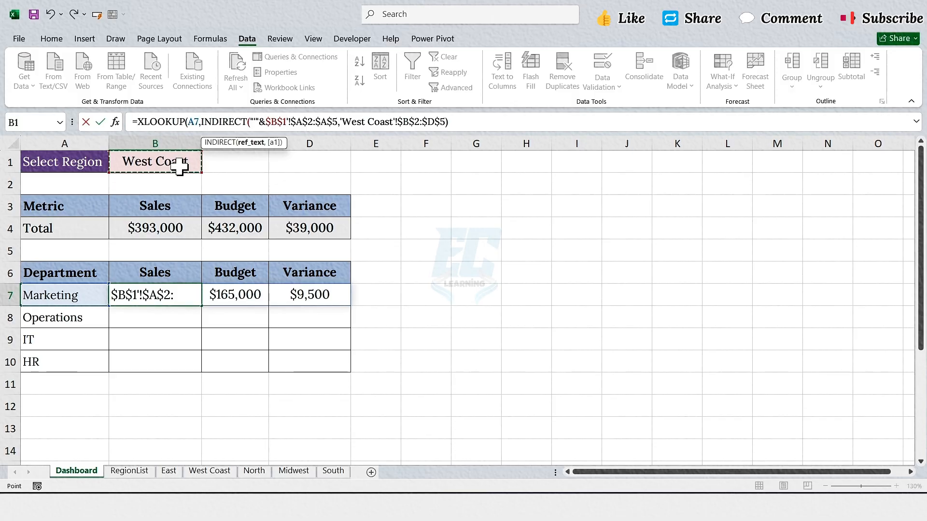
text(&")
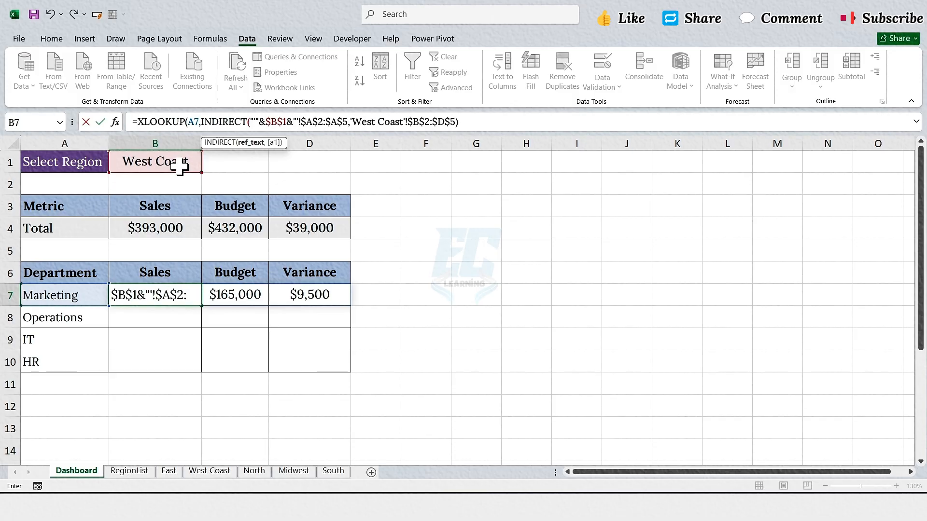
click(348, 122)
text("))
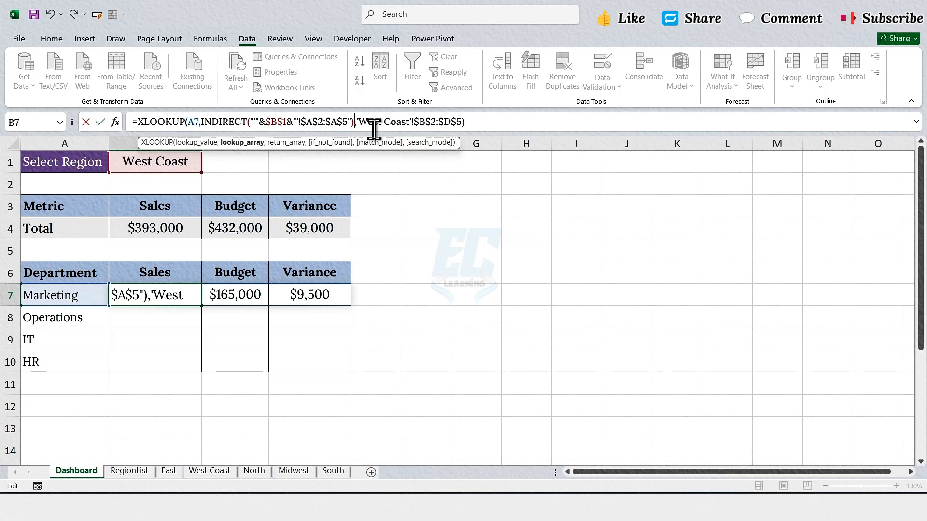
Begin wrapping the return array in B7's formula in a second INDIRECT, opening its reference text with "'"&.
click(358, 122)
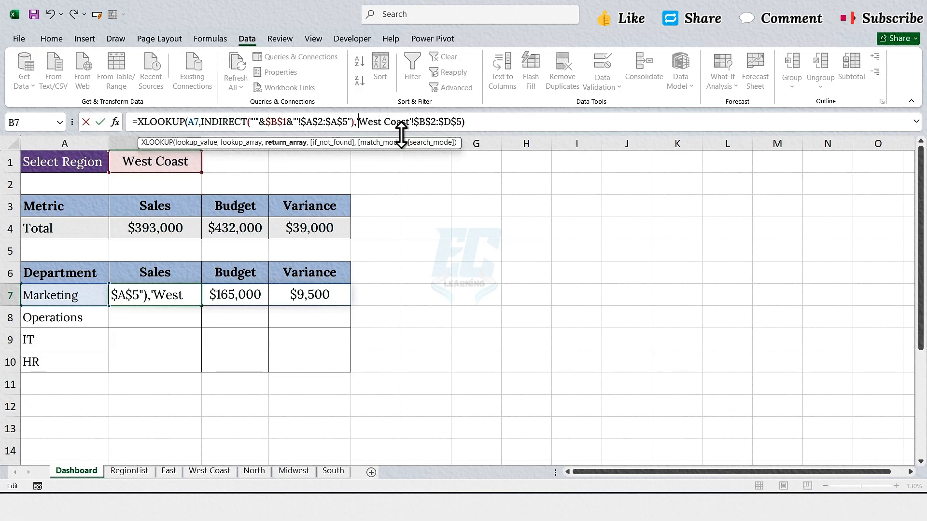
text(INDIRECT()
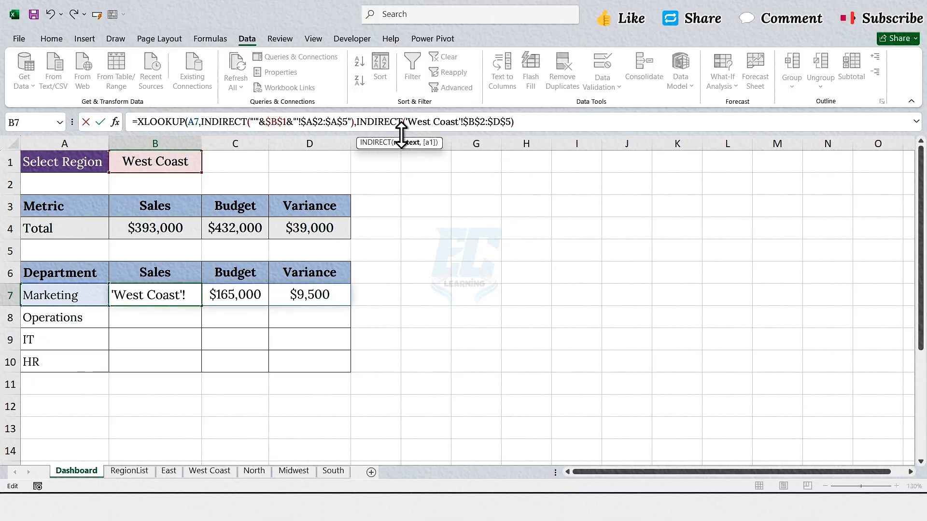
text("")
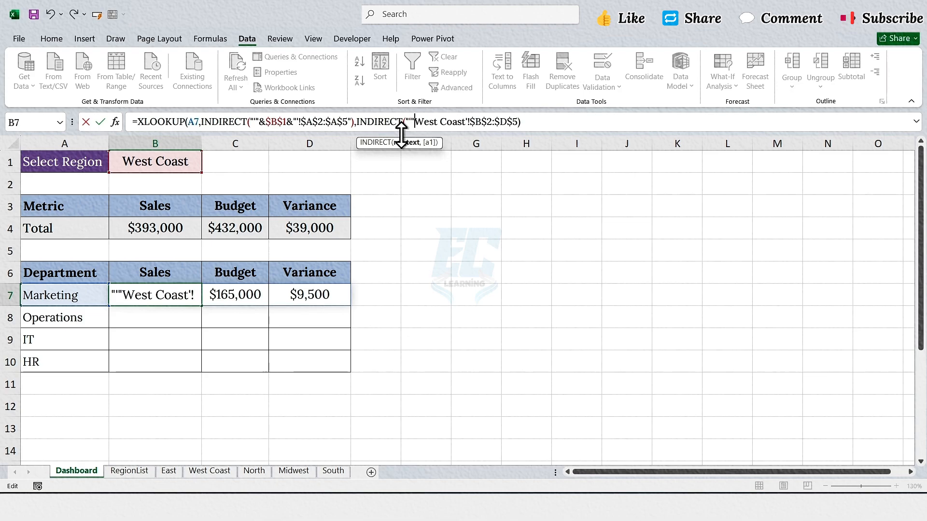
text(&)
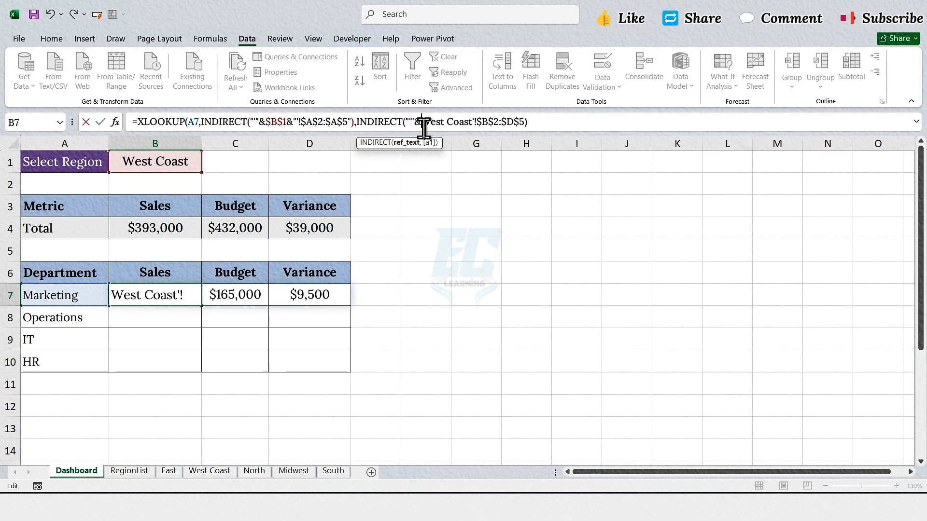
Replace the return array's fixed West Coast name with $B$1, close it as $B$1&"'!$B$2:$D$5")) and commit the formula.
drag(422, 122, 473, 122)
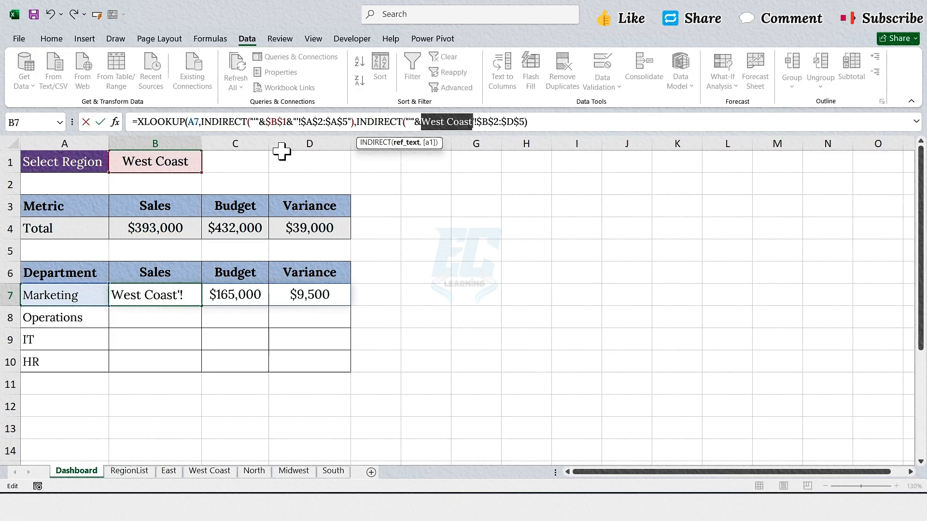
click(187, 159)
key(F4)
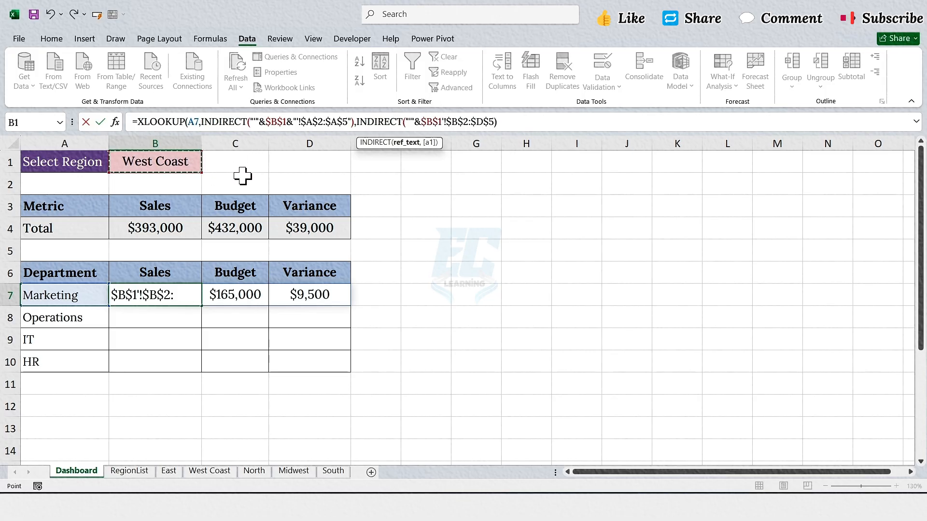
text(&)
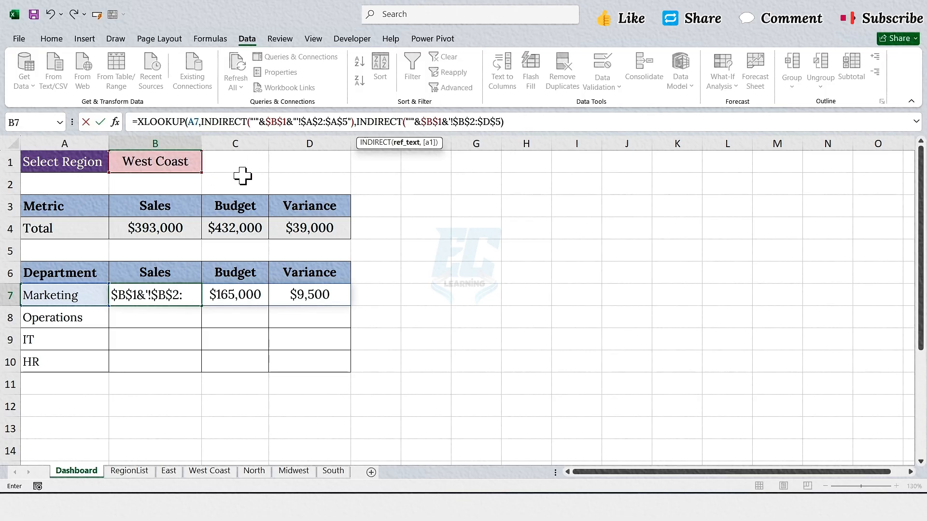
text(")
click(505, 122)
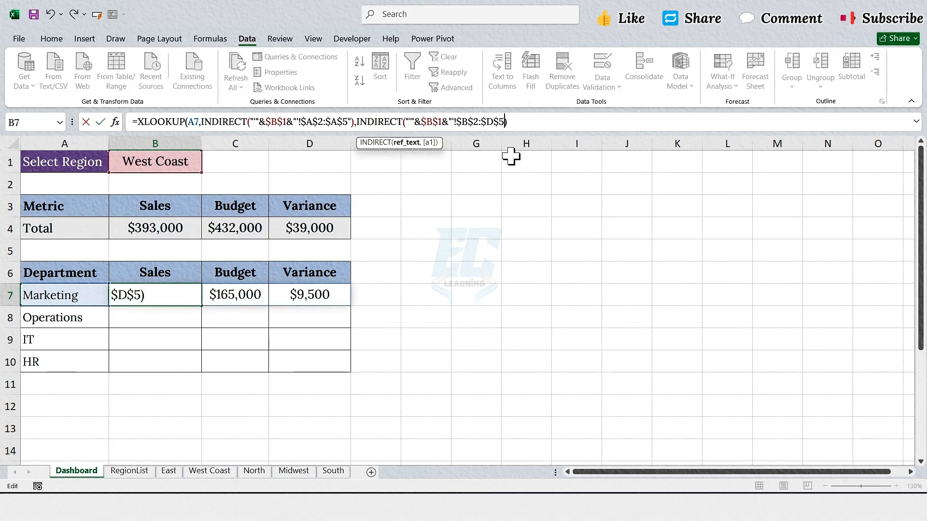
text())
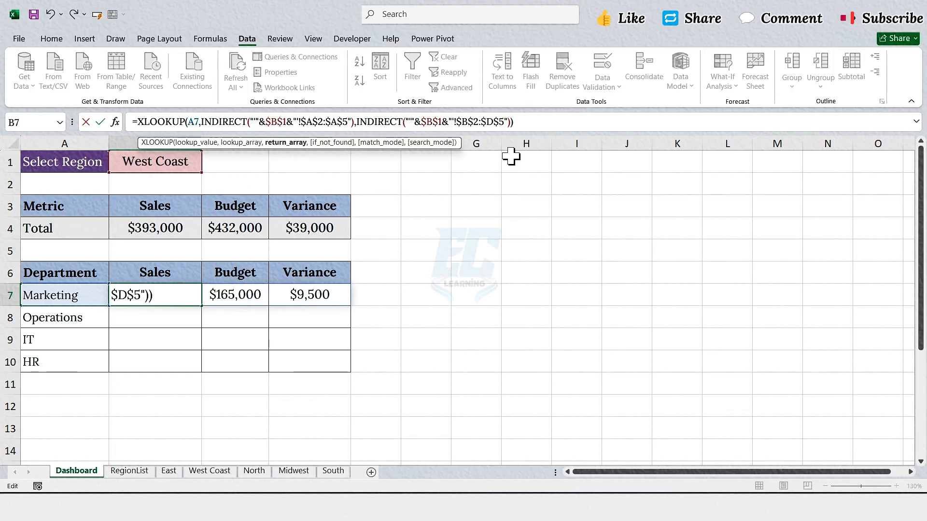
drag(516, 122, 114, 124)
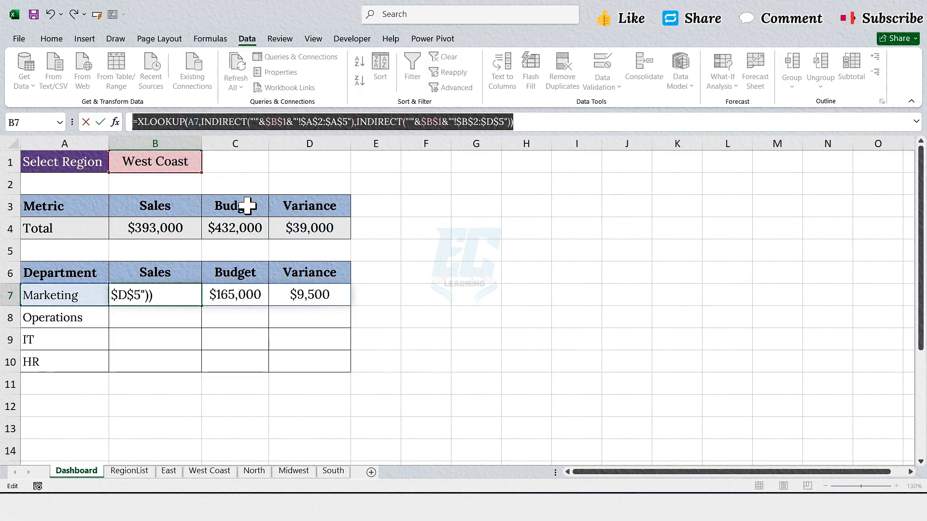
key(Return)
Test the dynamic Marketing row by switching the region in B1 to East, Midwest and back to West Coast.
drag(191, 294, 309, 295)
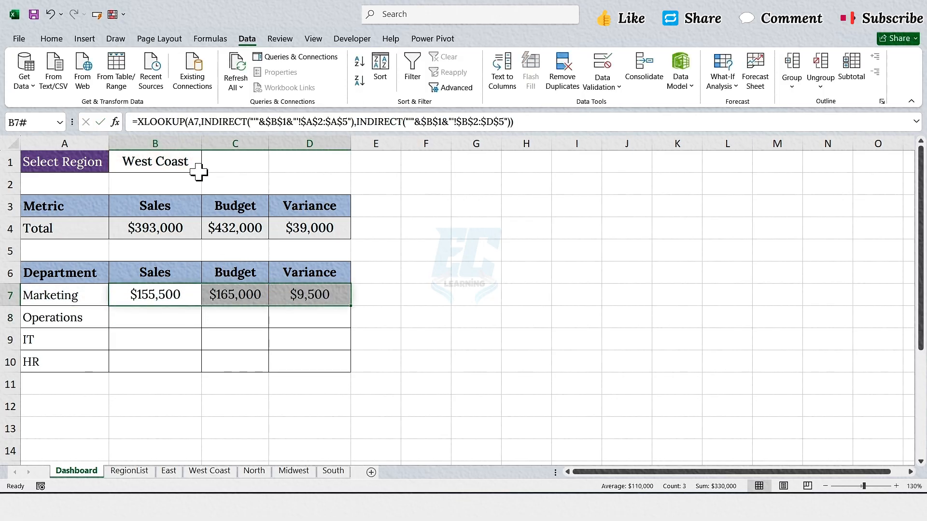
click(197, 168)
click(207, 167)
click(172, 181)
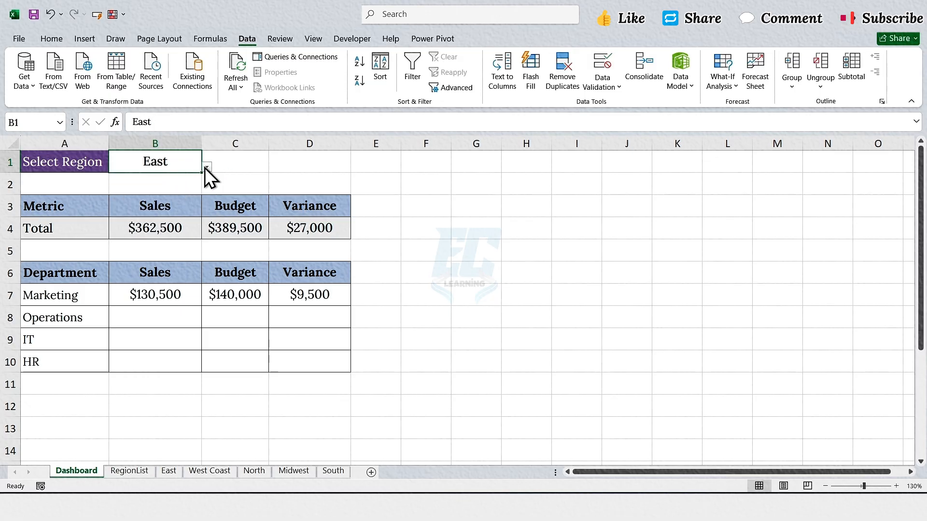
click(206, 168)
click(181, 207)
click(206, 167)
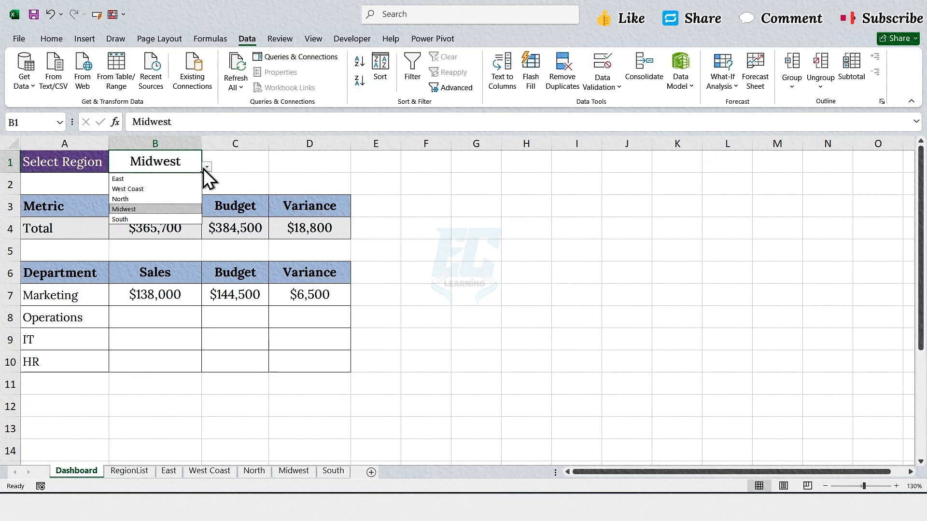
click(151, 189)
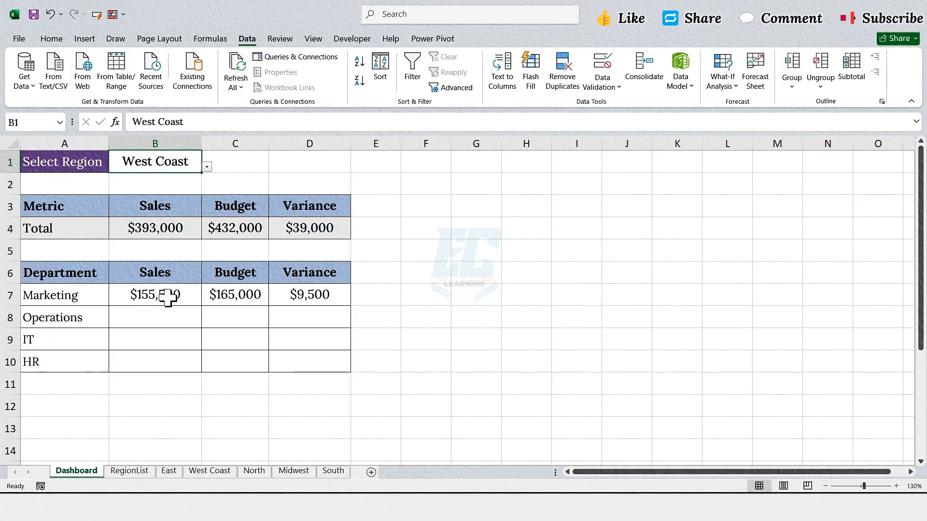
Fill the Marketing formula in B7 down through the Operations, IT and HR rows to row 10.
drag(169, 295, 334, 323)
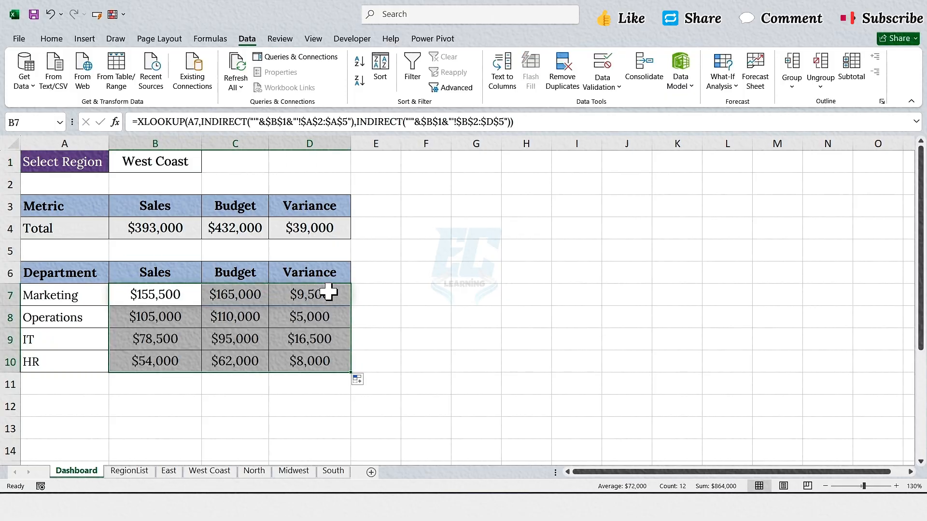
click(340, 293)
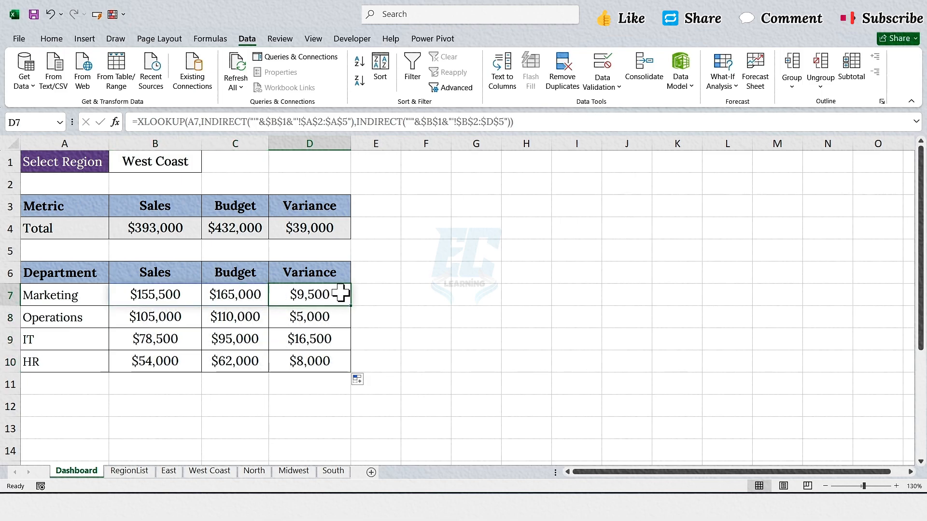